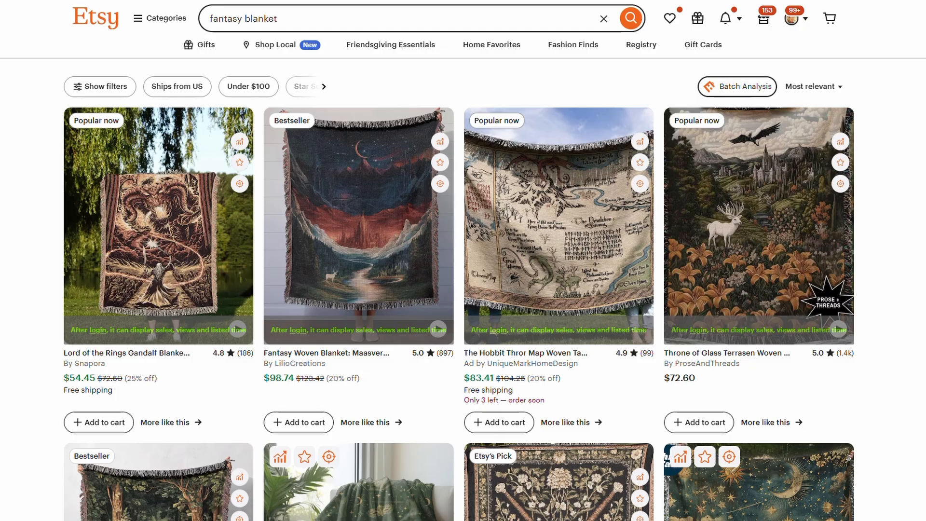
Step: Browse the Etsy search results for "fantasy blanket" to examine the popular woven designs
scroll(45, 144, down, 5)
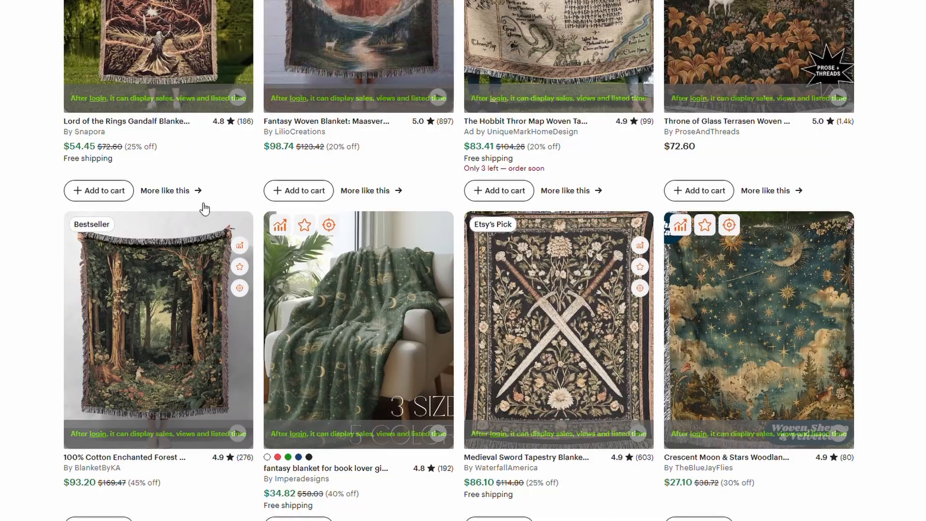
scroll(58, 249, down, 2)
scroll(22, 159, down, 6)
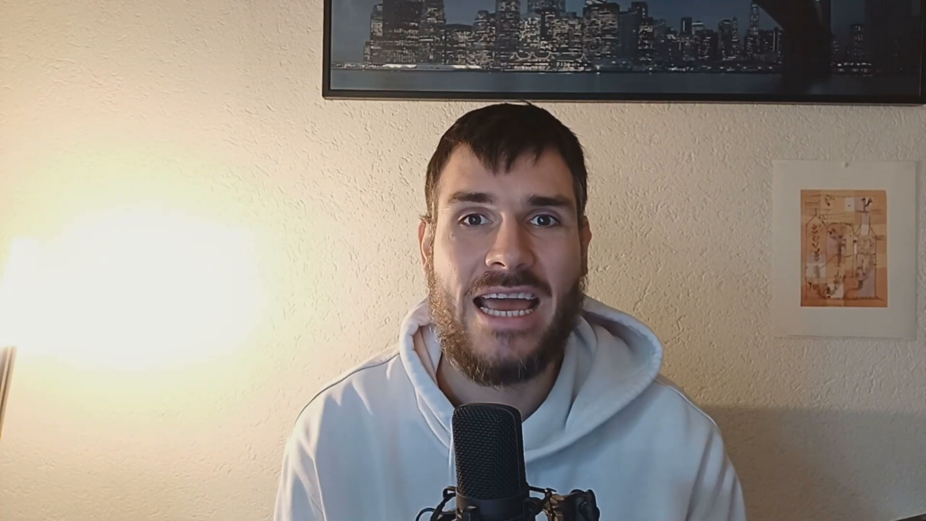
Step: Search for "orange traffic cone woven blanket" and look through the listings found
text(e traf)
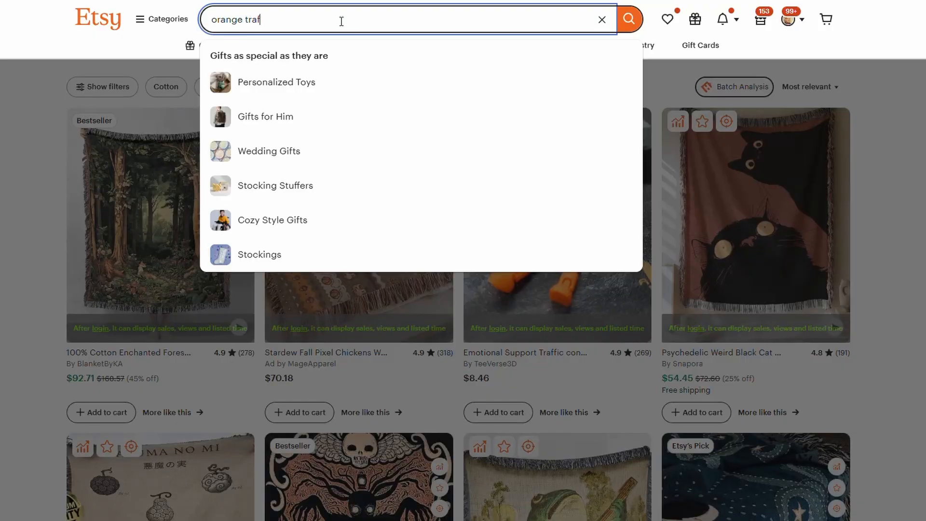
text(fic cone )
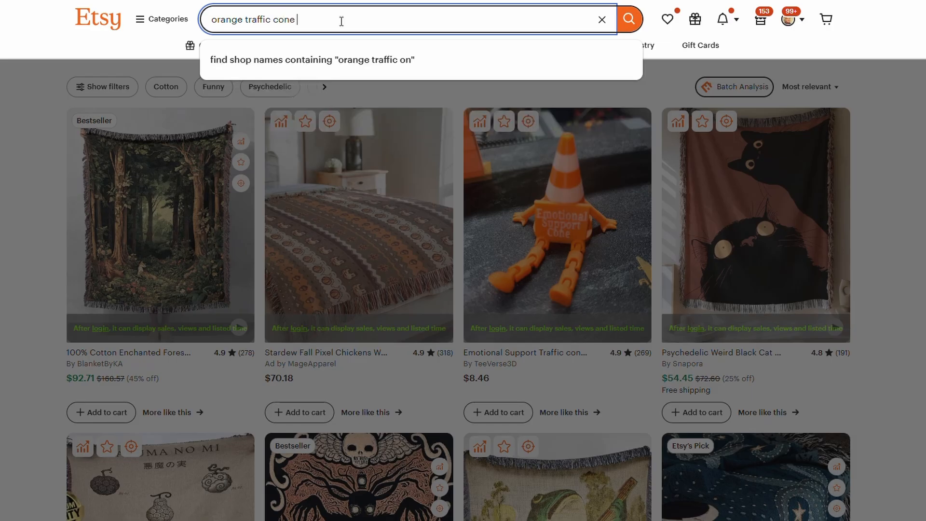
text(woven blanket)
key(Return)
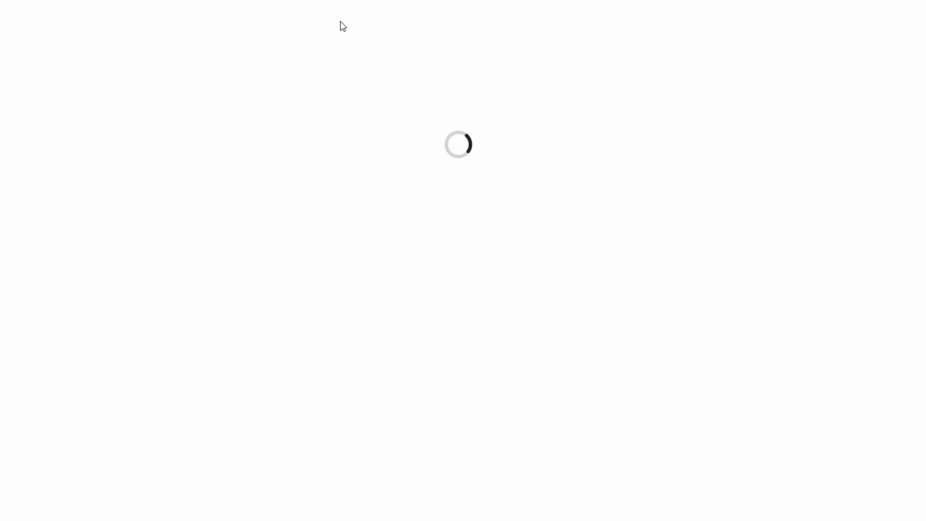
scroll(21, 194, down, 3)
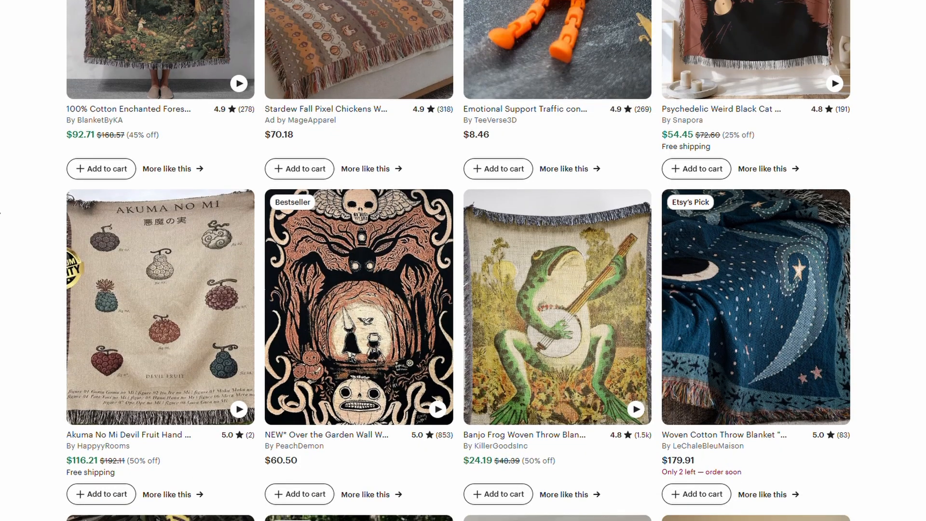
scroll(1, 212, up, 5)
Step: Look through the fantasy blanket listings and the plumber-themed product listings to compare the niches
scroll(0, 213, down, 15)
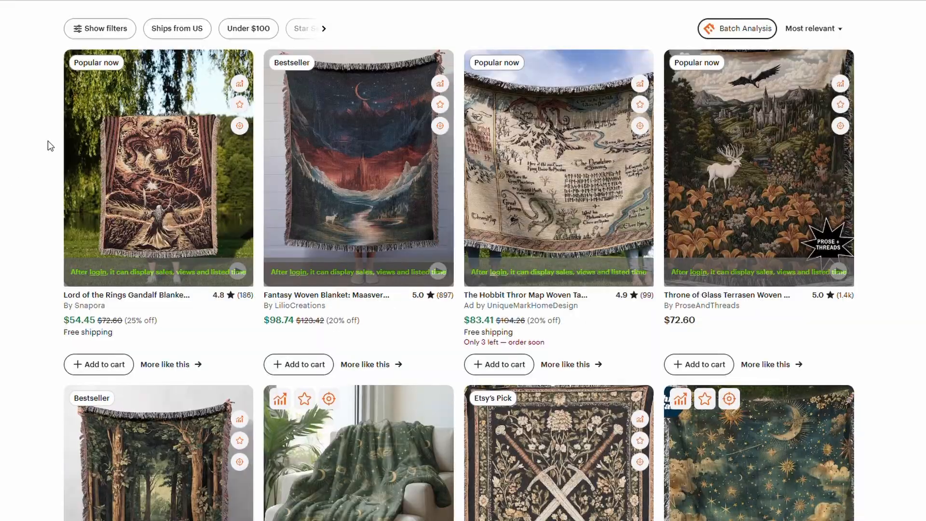
scroll(50, 144, down, 3)
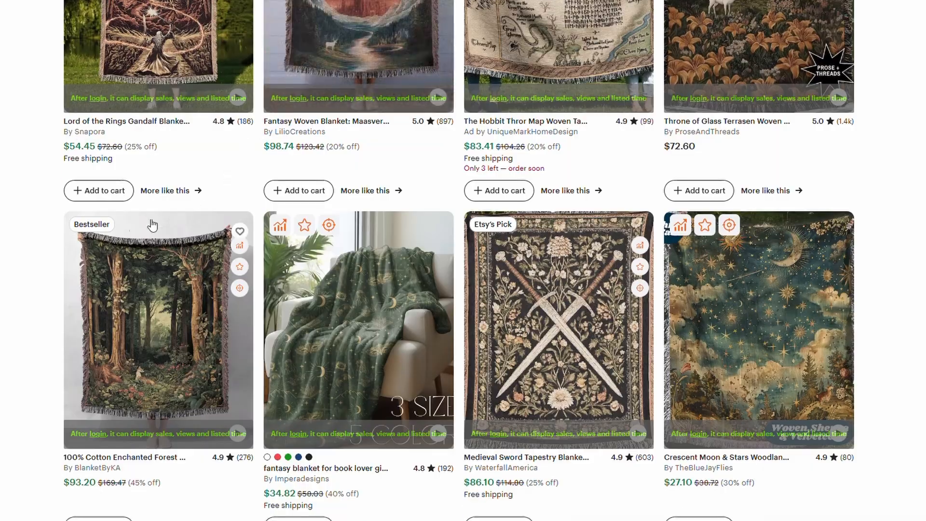
scroll(37, 215, down, 3)
scroll(22, 157, down, 5)
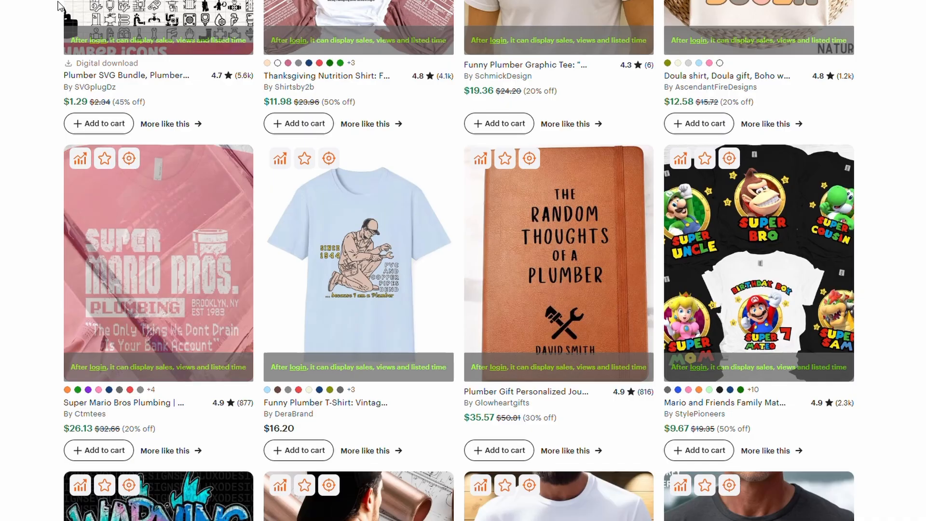
scroll(24, 290, down, 1)
scroll(24, 292, down, 5)
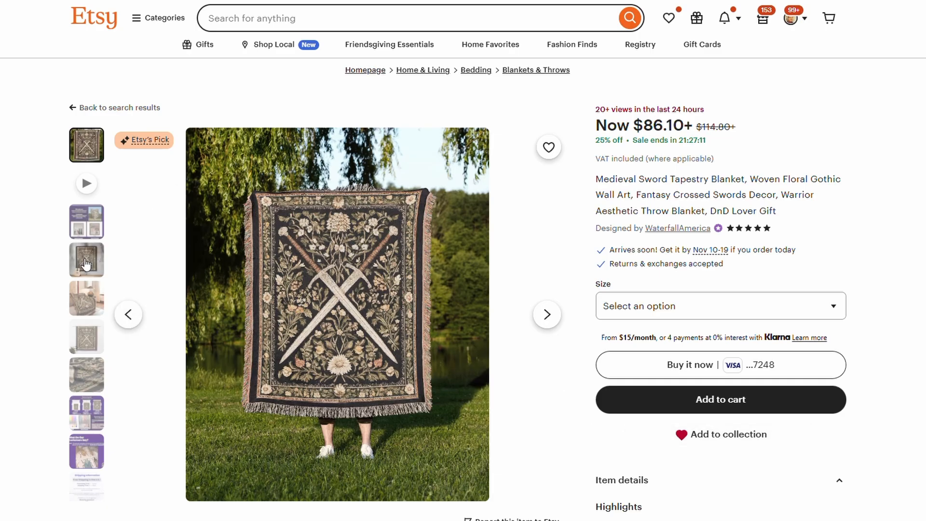
Step: Capture the crossed-swords blanket design from its enlarged listing photo, then switch to ChatGPT and remove the previously attached image
click(326, 271)
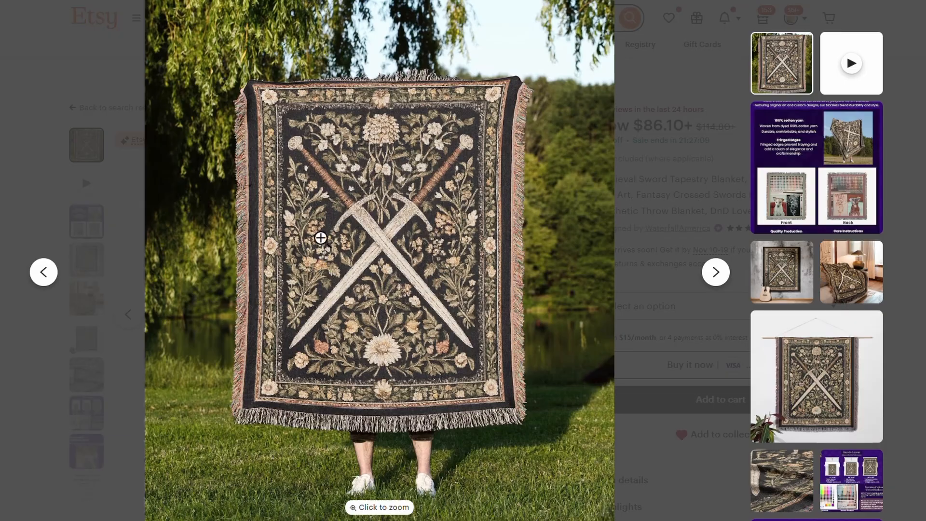
key(super+shift+s)
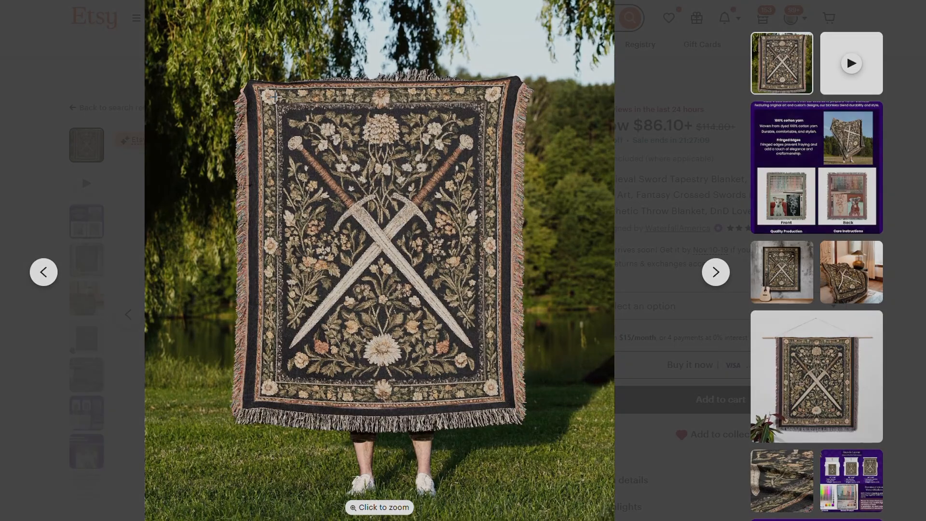
drag(261, 91, 505, 400)
key(alt+Tab)
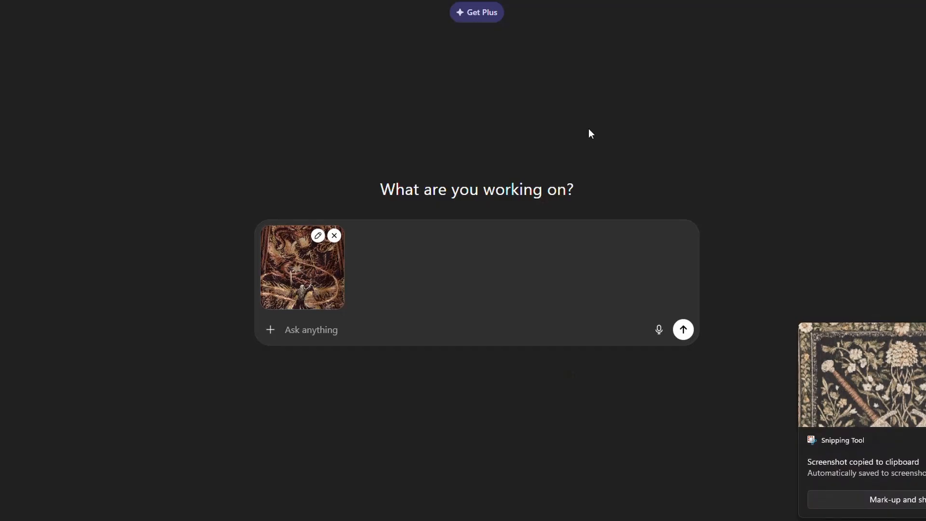
click(334, 236)
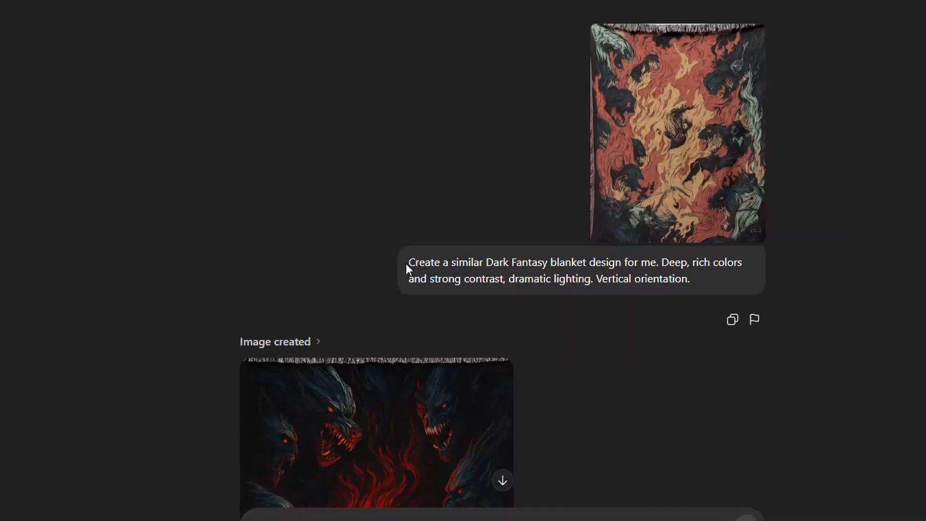
Step: Examine the Dark Fantasy blanket prompt and view the fire-and-monsters image generated from it at full size
drag(407, 263, 513, 270)
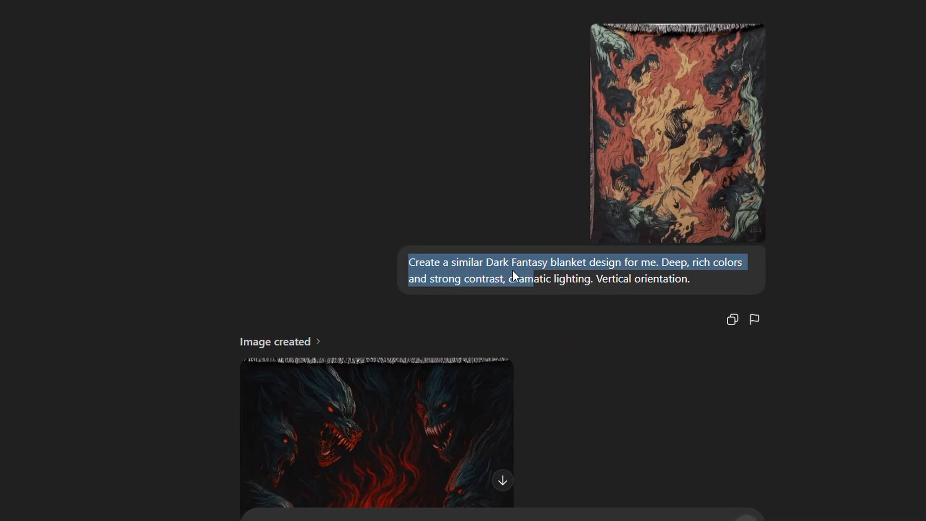
click(513, 270)
scroll(251, 113, down, 5)
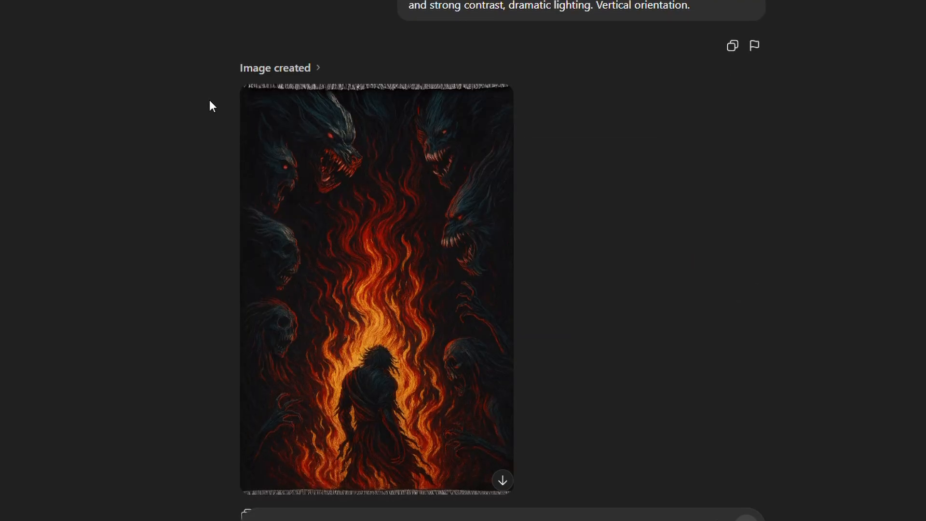
scroll(209, 100, down, 2)
click(311, 212)
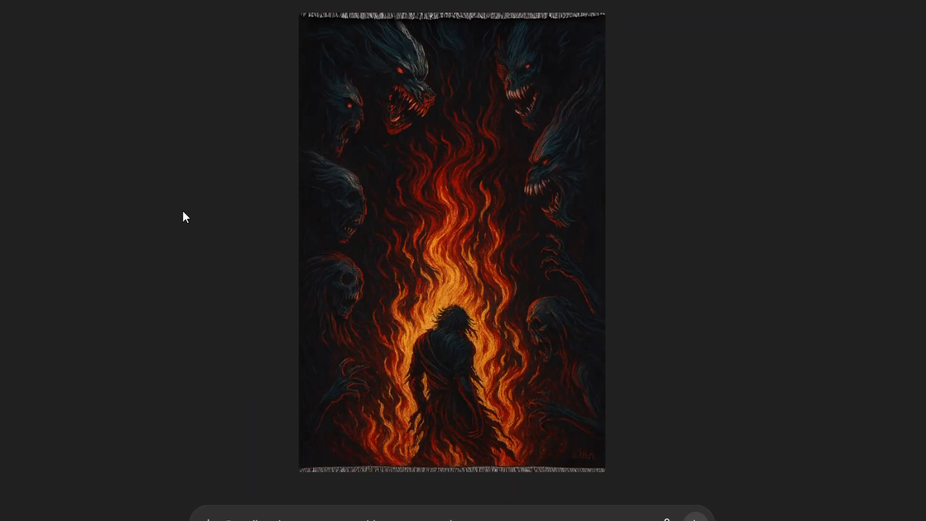
click(248, 212)
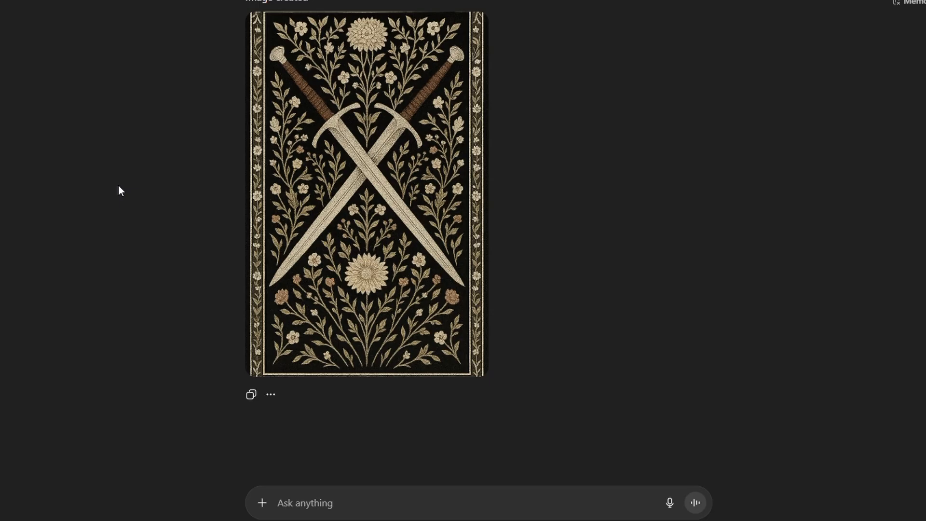
Step: Compare the generated crossed-swords blanket with the reference image and the prompt above it
scroll(117, 185, up, 6)
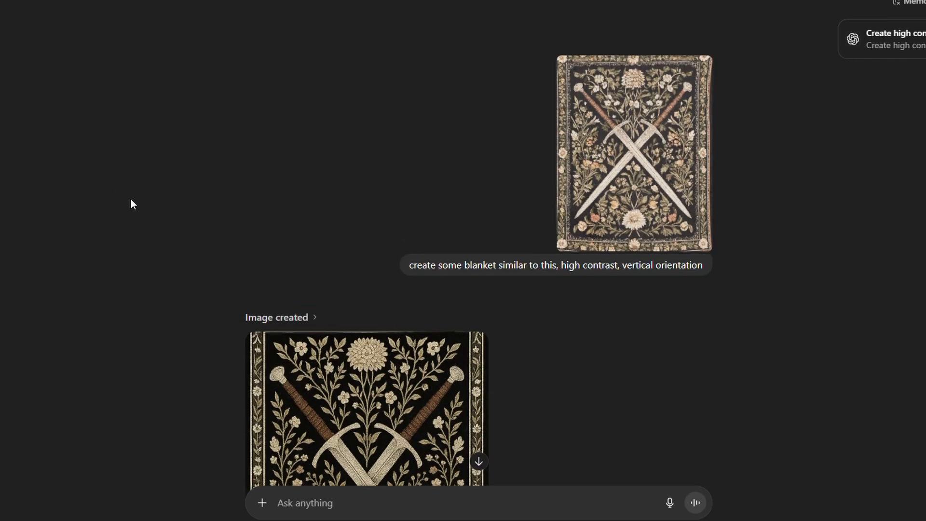
scroll(130, 198, down, 3)
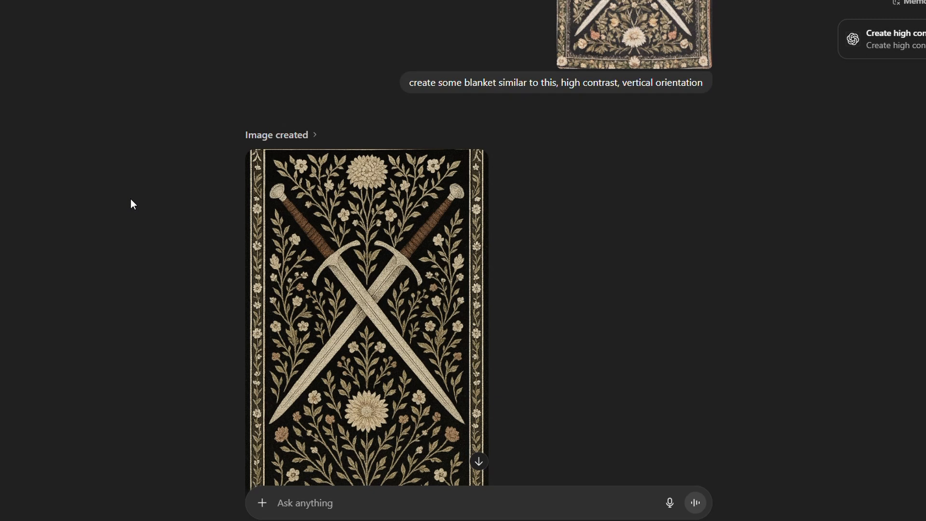
scroll(131, 199, up, 3)
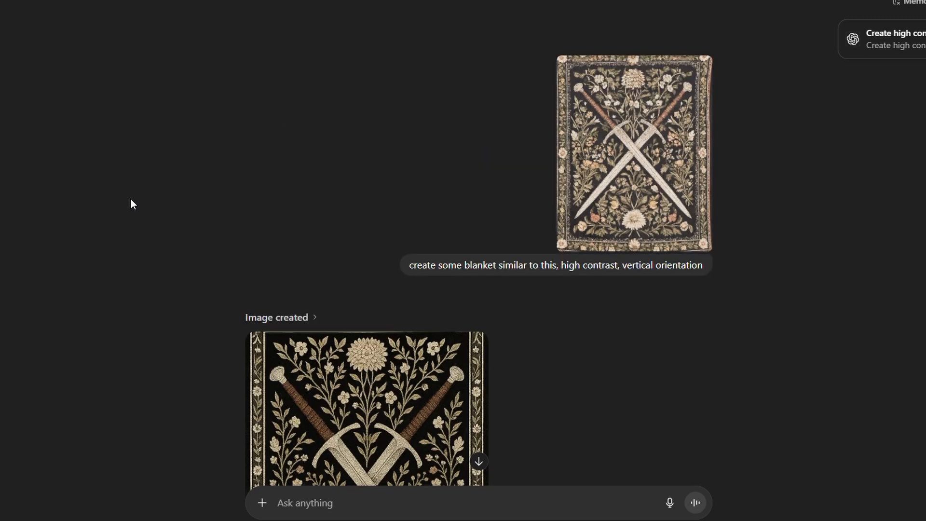
scroll(131, 198, down, 5)
Step: Write the follow-up prompt "that is WAY too close to the original, I didnt say copy it, I" in the chat
text(that is WAY t)
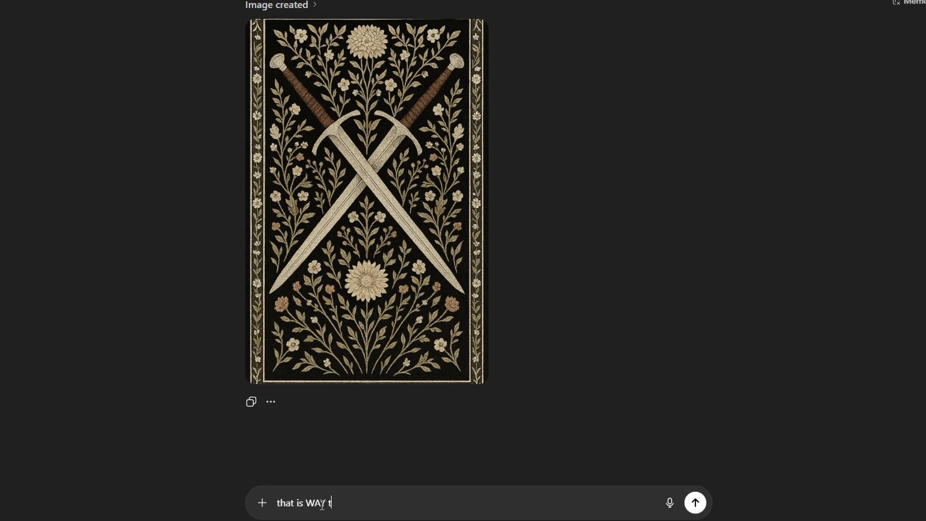
text(oo c)
key(BackSpace)
key(BackSpace)
text(o close to the original, I didnt say)
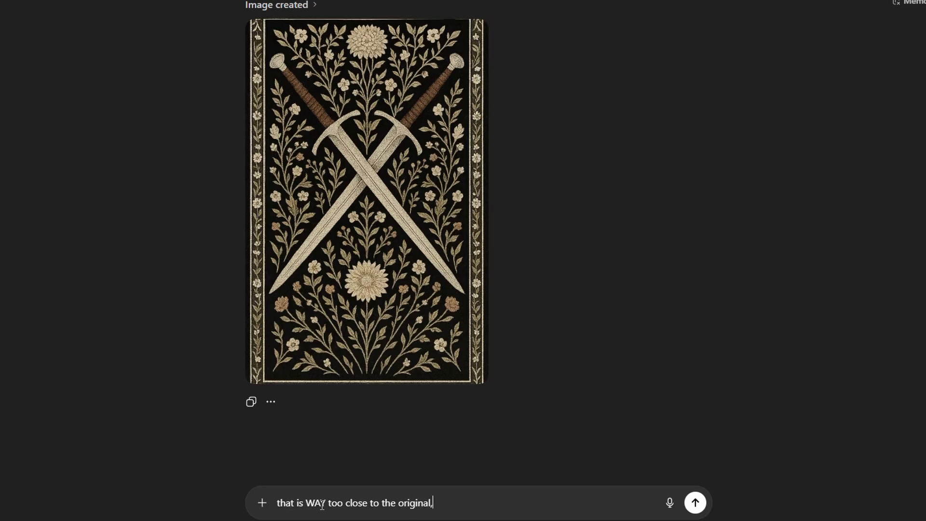
text( copy it, I)
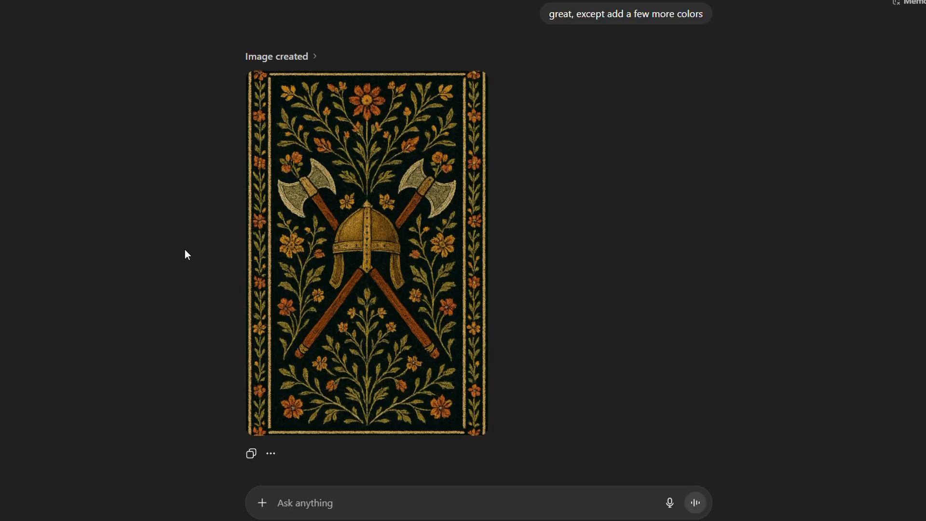
Step: Review the axes-and-helmet blanket versions in the chat, including the one requested with a few more colors
scroll(184, 250, up, 6)
scroll(195, 244, down, 5)
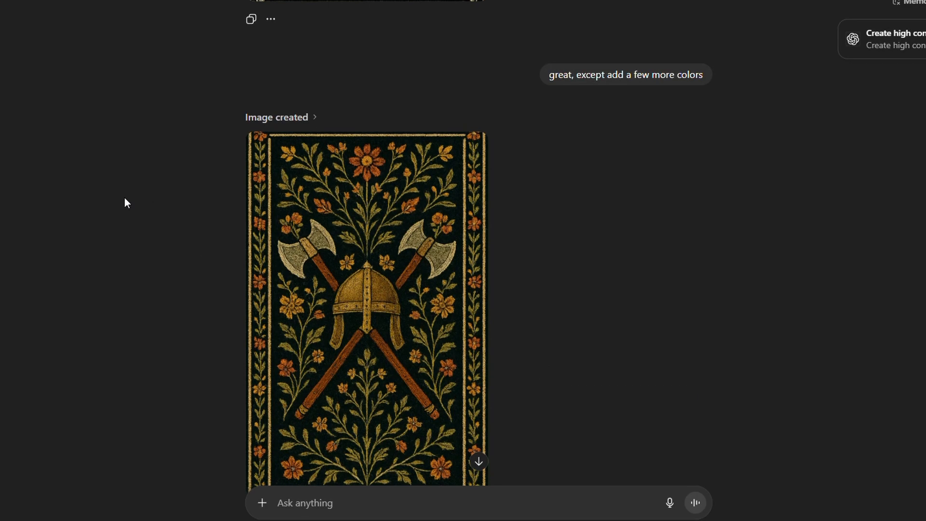
scroll(124, 198, down, 2)
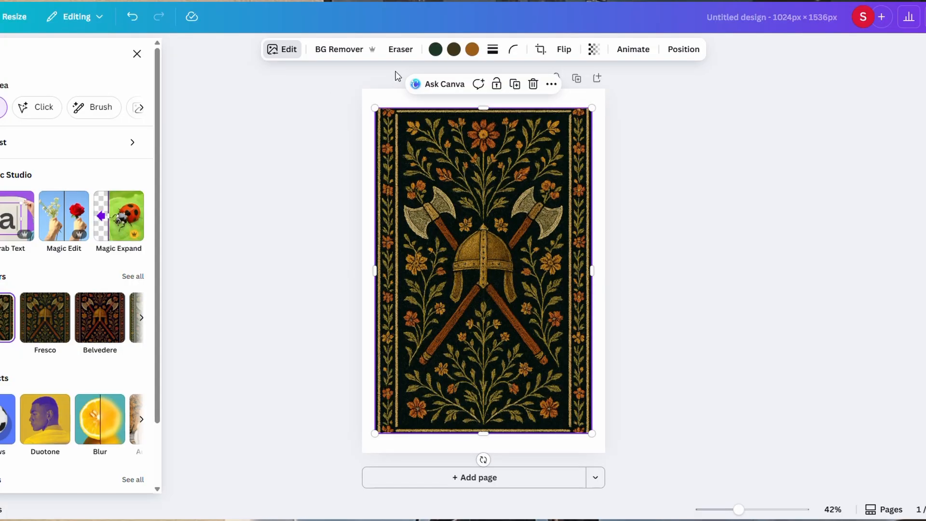
Step: In Canva, use Magic Expand to extend the axes-and-helmet blanket image to the whole page and choose the third generated result
click(123, 223)
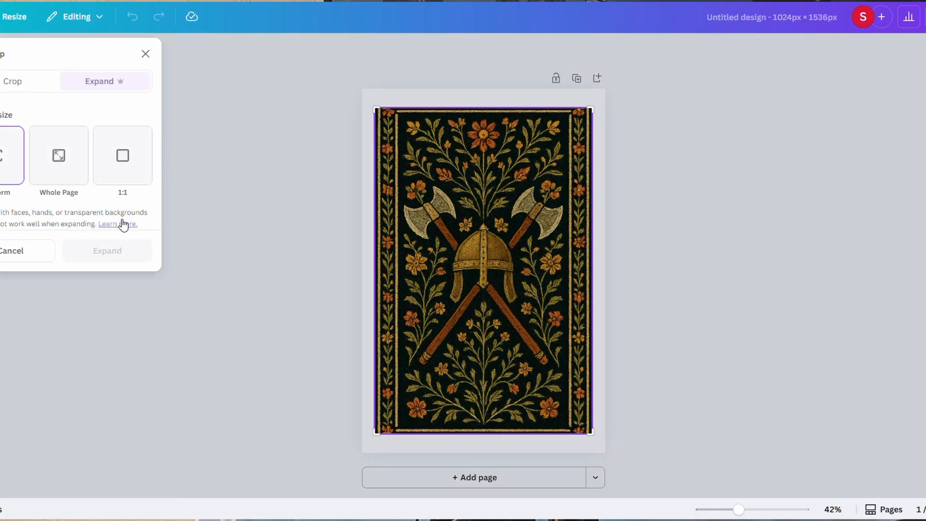
click(59, 164)
click(107, 250)
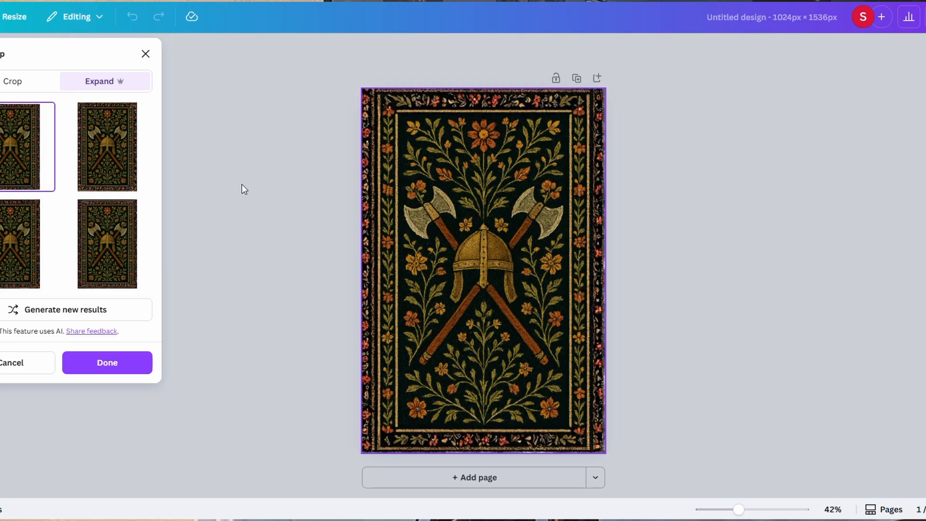
click(99, 159)
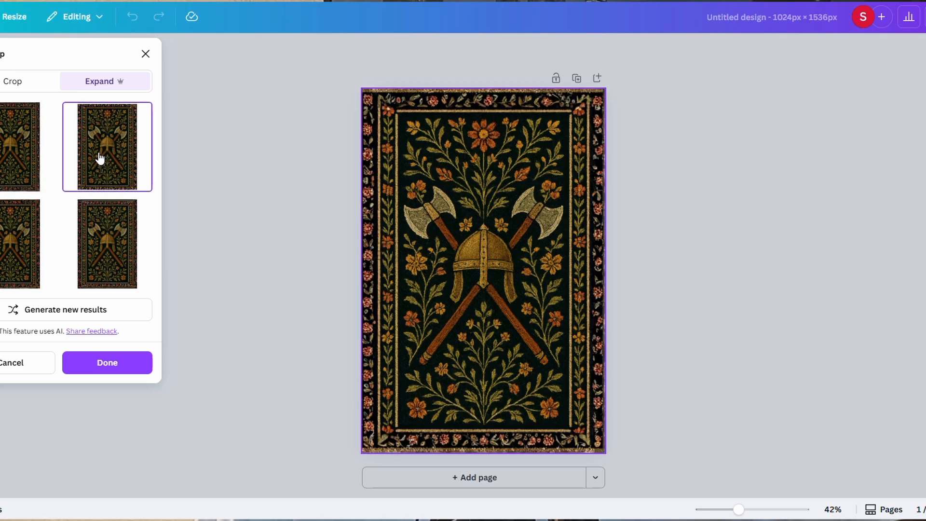
click(17, 259)
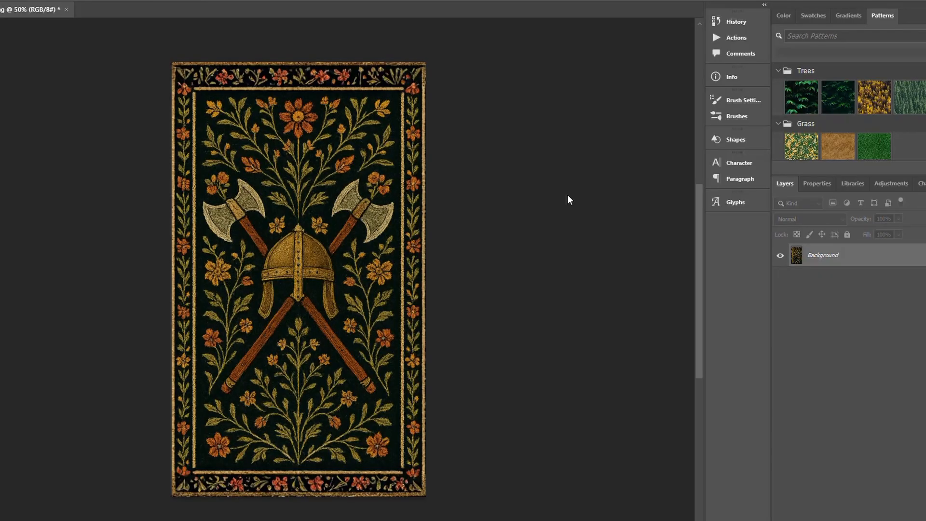
Step: In Photoshop, copy the whole axes-and-helmet image and create a new document 1200 px wide and 854 px high
key(ctrl+a)
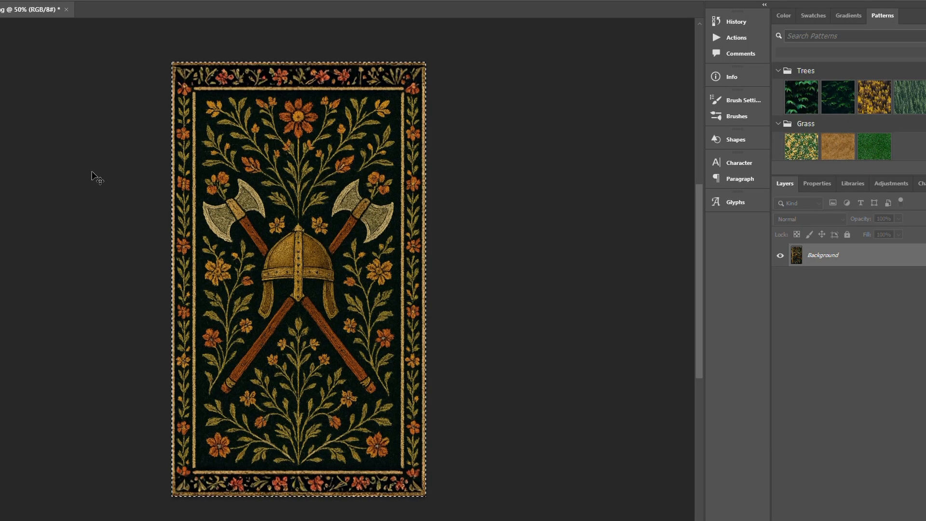
key(ctrl+n)
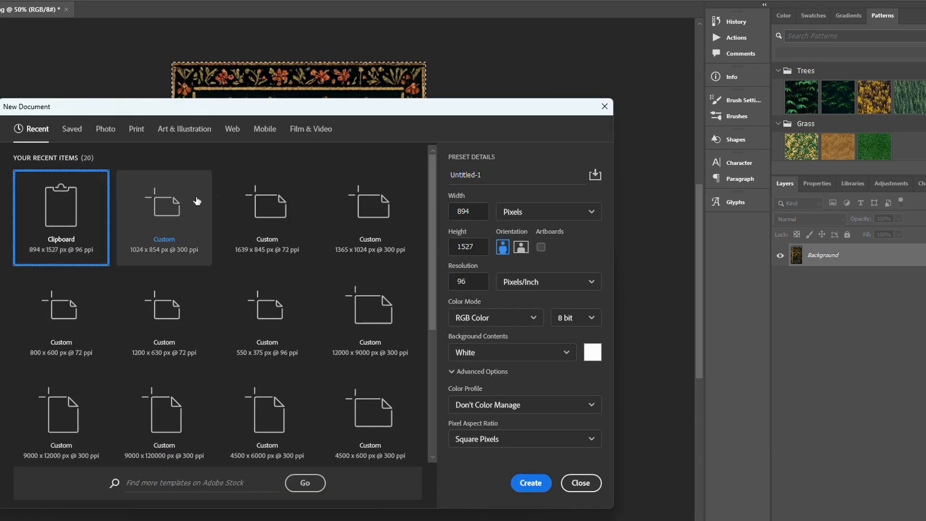
drag(471, 210, 465, 208)
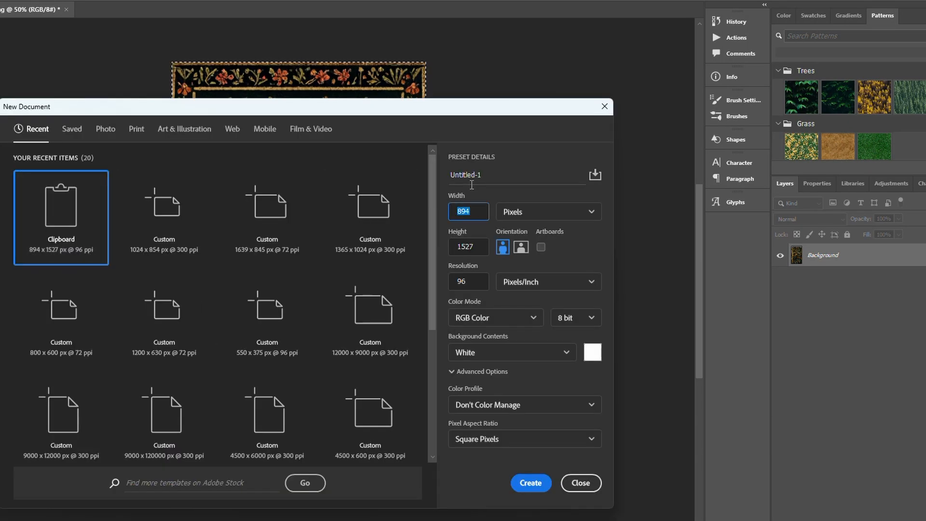
text(120)
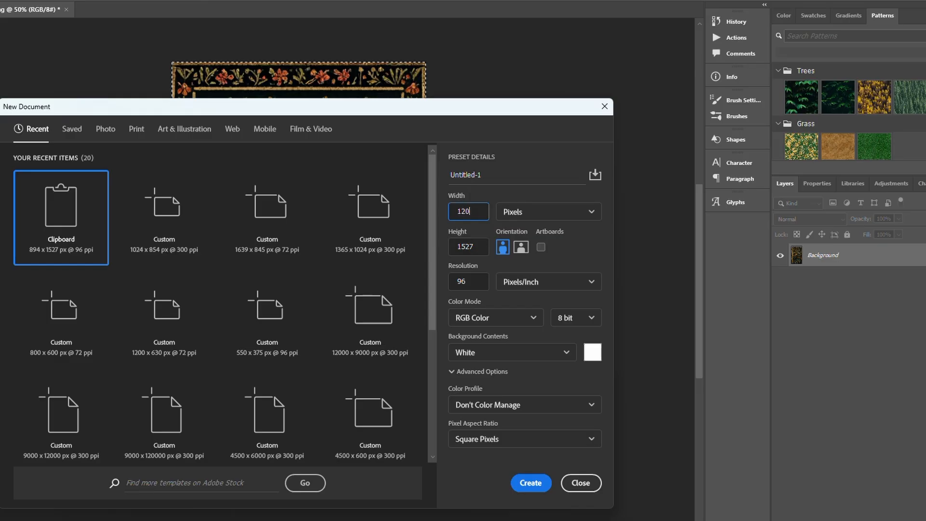
text(0)
key(Tab)
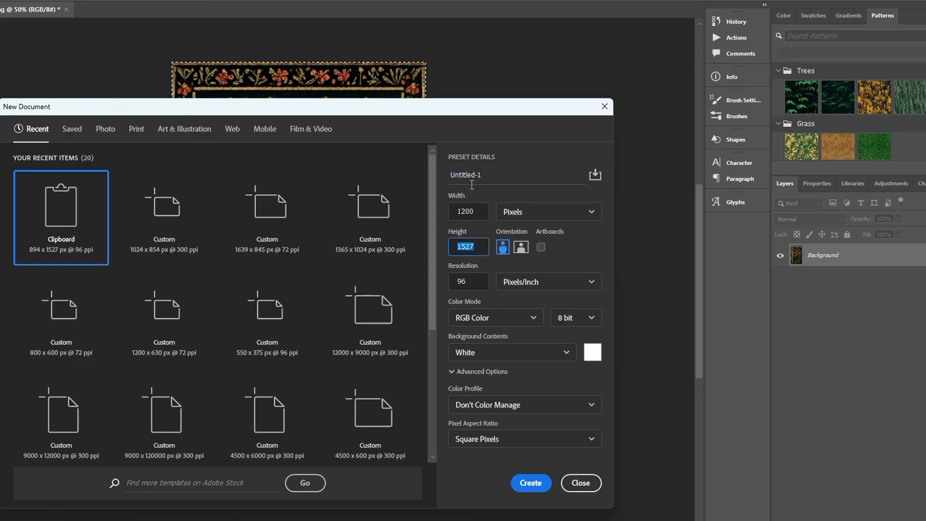
text(854)
key(Tab)
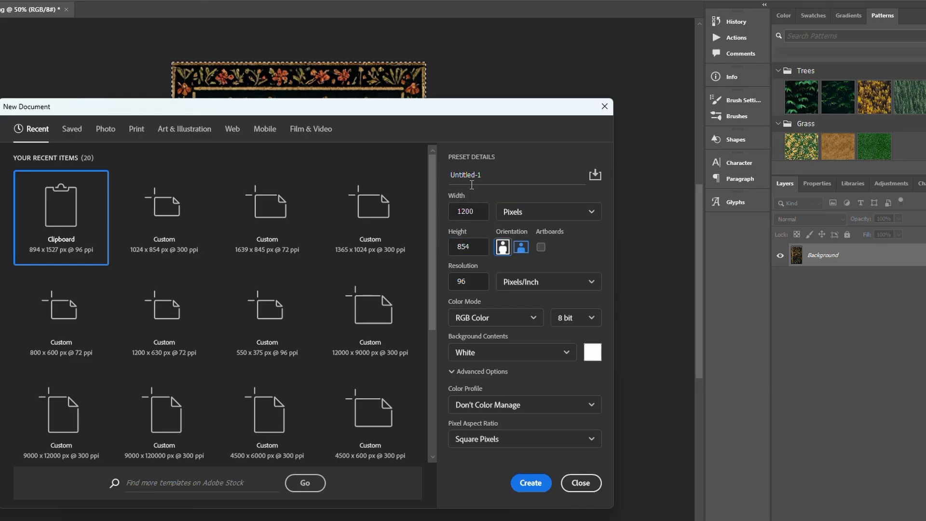
key(Tab)
key(Return)
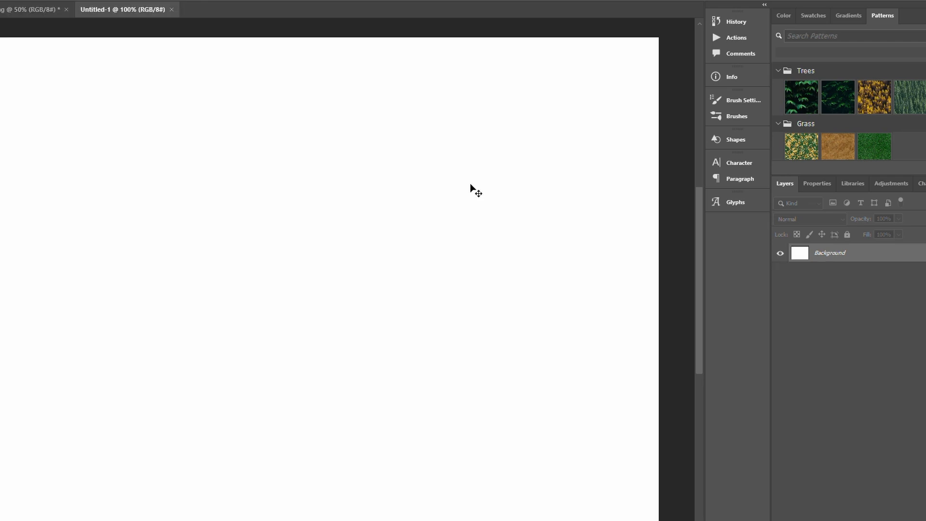
Step: Paste the blanket image into the new document, rotate it to landscape and scale it to fill the canvas
scroll(414, 352, down, 3)
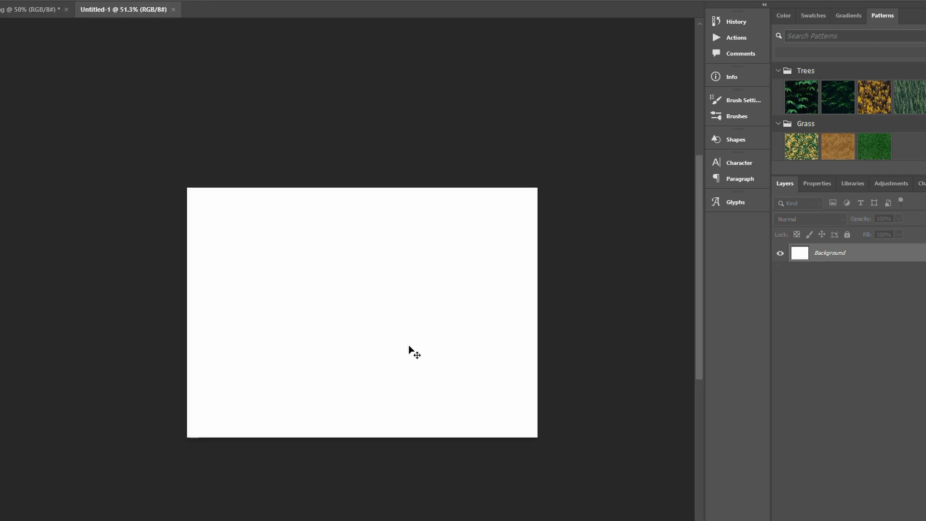
key(ctrl+v)
scroll(378, 417, down, 2)
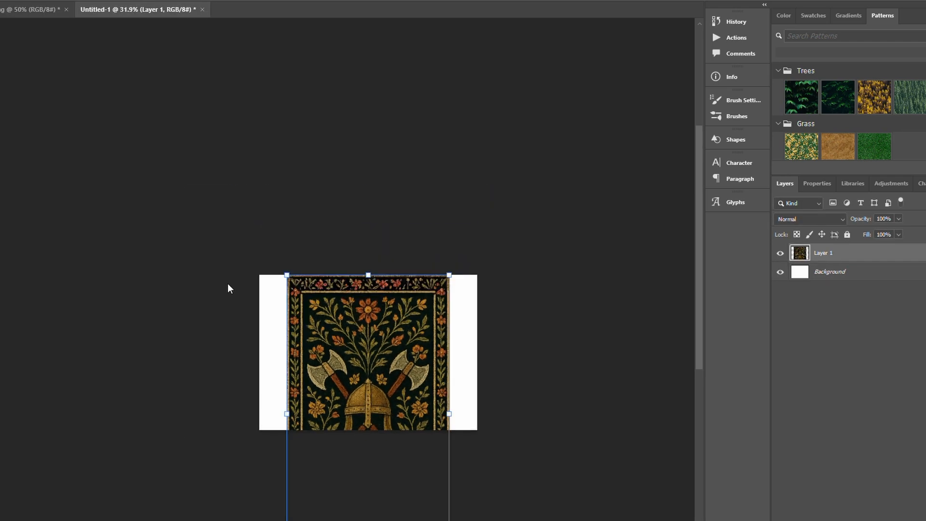
drag(228, 289, 463, 310)
drag(362, 415, 395, 356)
scroll(511, 415, up, 1)
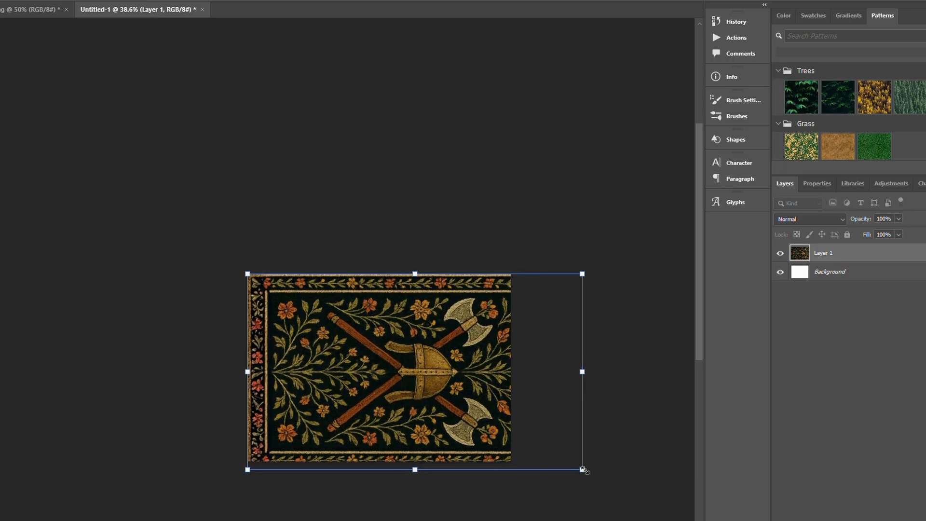
drag(583, 469, 510, 462)
key(Return)
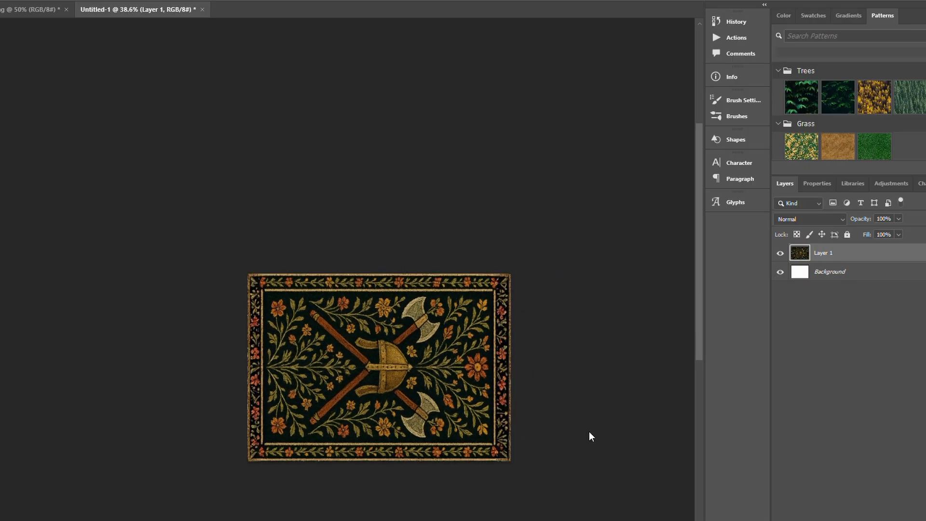
scroll(508, 430, up, 3)
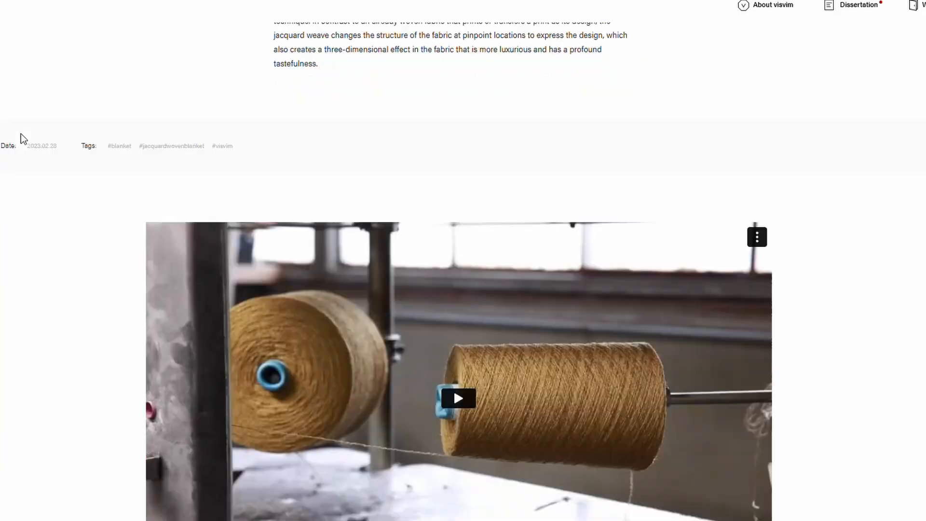
Step: Read through the visvim article on jacquard weaving, examining its explanations, loom photos and woven fabric samples
scroll(21, 135, down, 4)
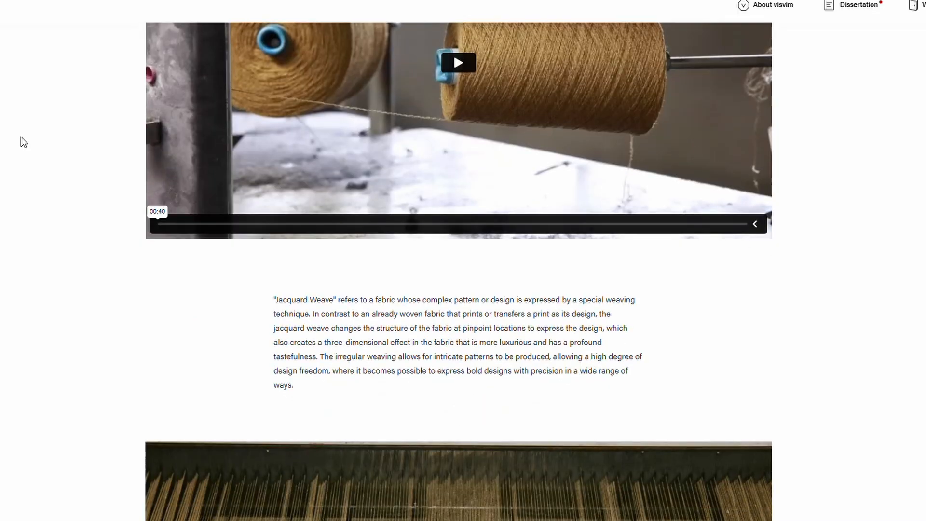
scroll(21, 138, down, 12)
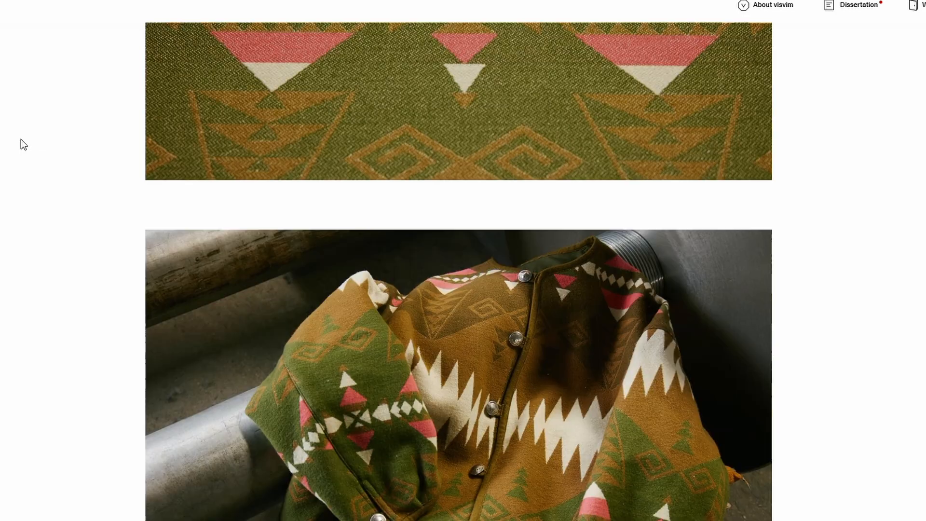
scroll(22, 140, down, 10)
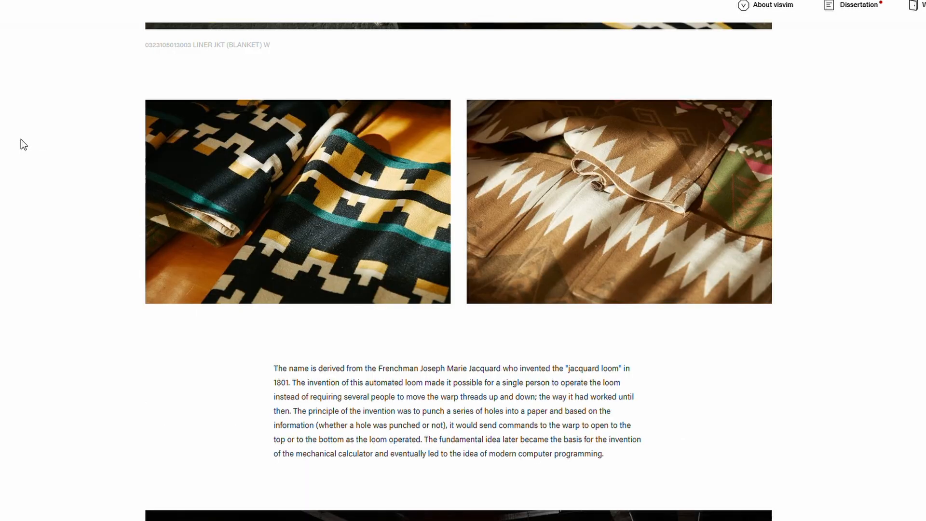
scroll(21, 145, down, 4)
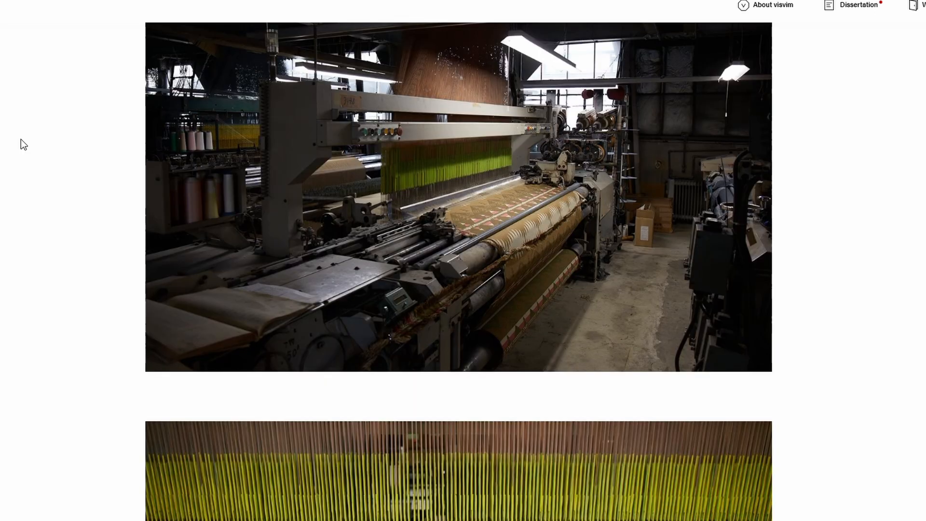
scroll(22, 143, down, 20)
scroll(21, 145, down, 14)
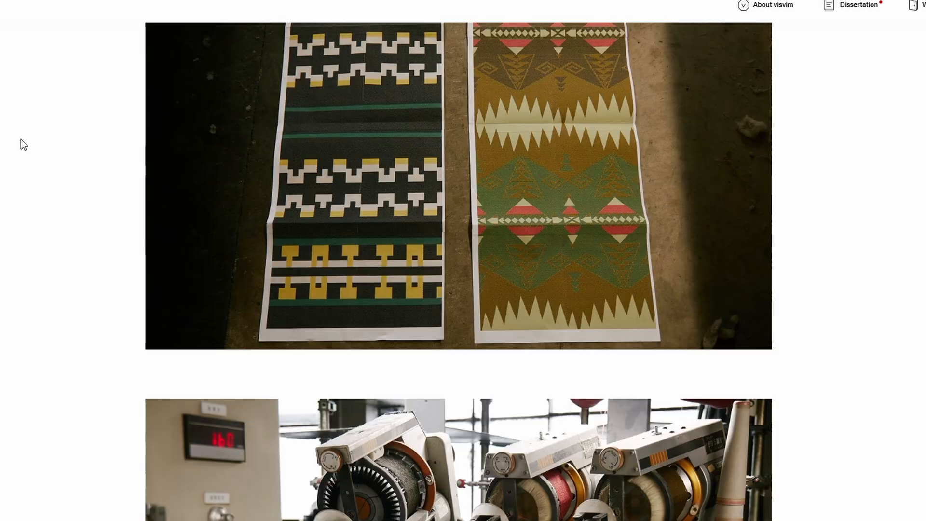
scroll(21, 144, down, 12)
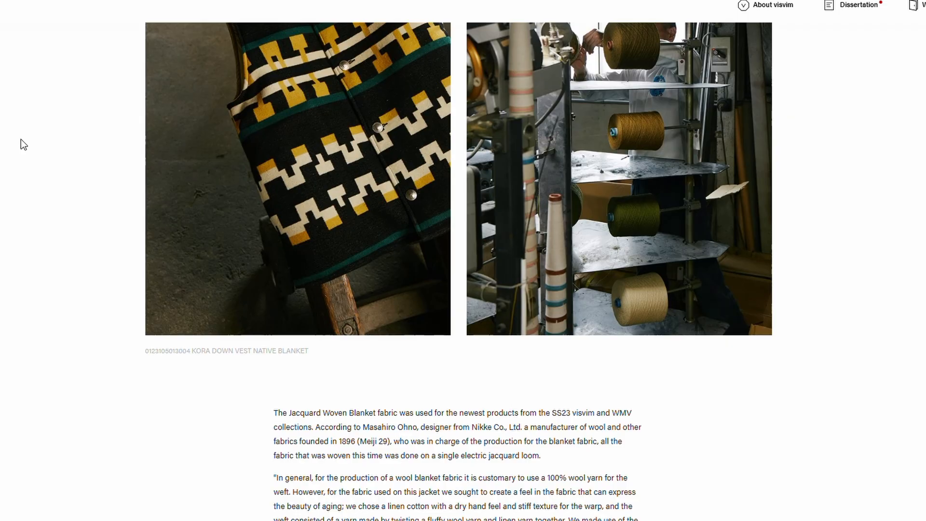
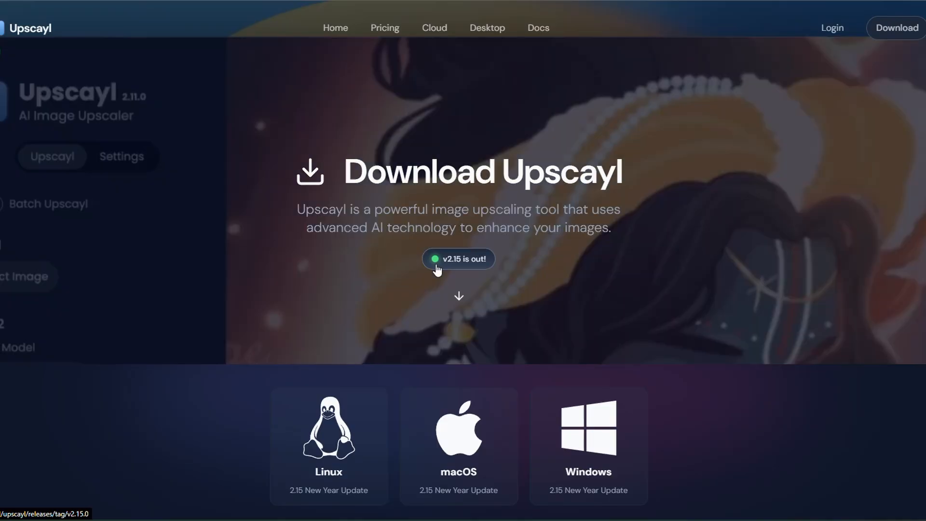
Step: Open the Upscayl v2.15 release and review the AI models offered in Upscayl, keeping Remacri (Non-Commercial)
click(436, 265)
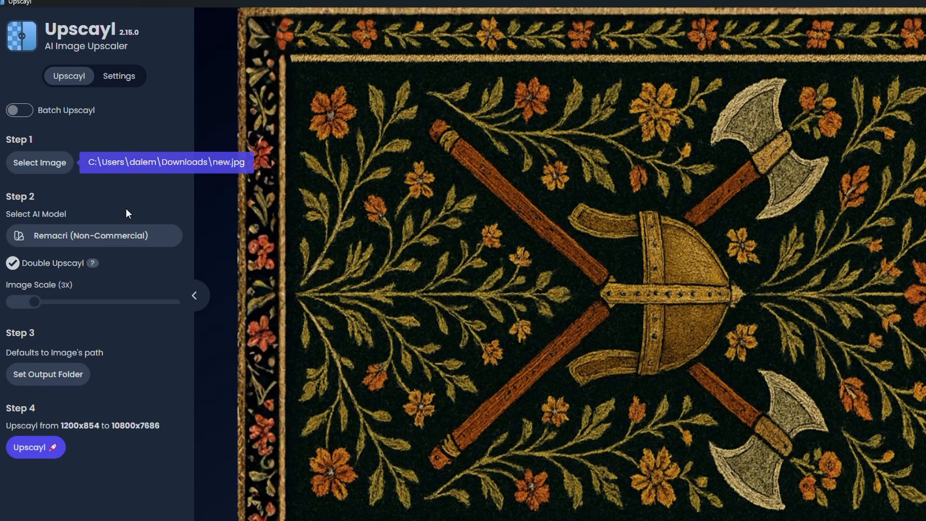
click(128, 235)
scroll(611, 196, down, 15)
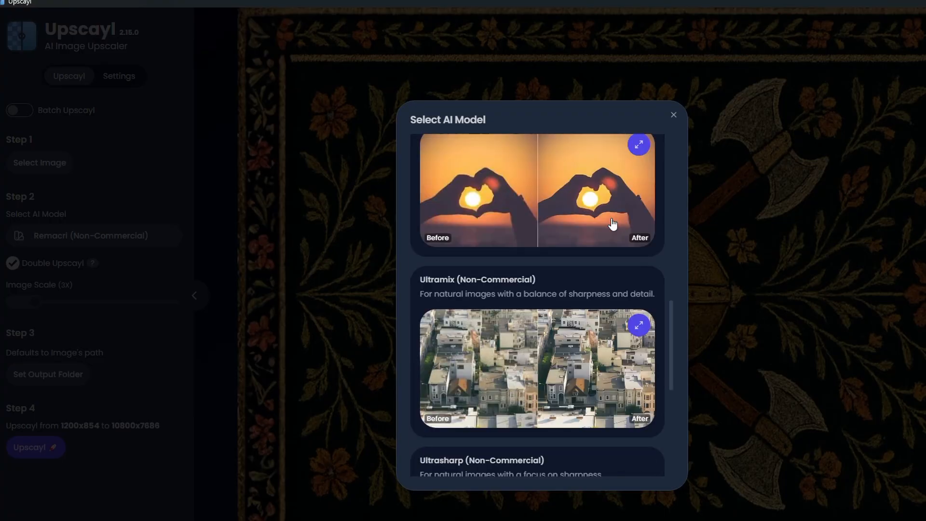
click(673, 117)
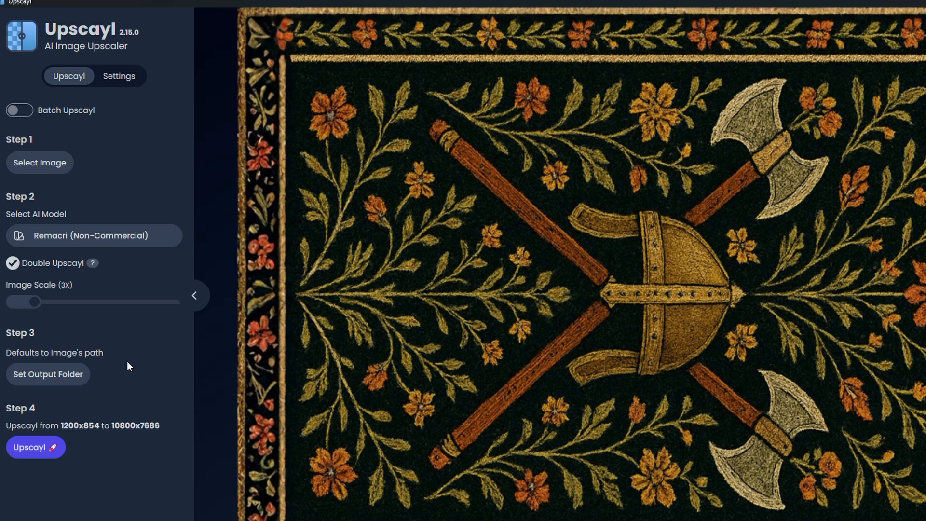
Step: Set Upscayl to save images as JPG and start upscaling new.jpg from 1200x854 to 10800x7686
click(120, 75)
scroll(60, 280, down, 3)
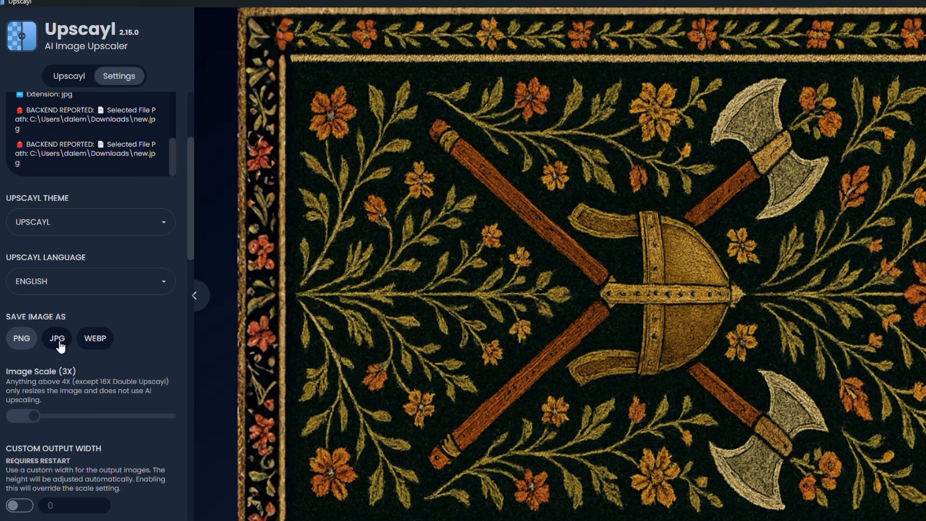
click(57, 338)
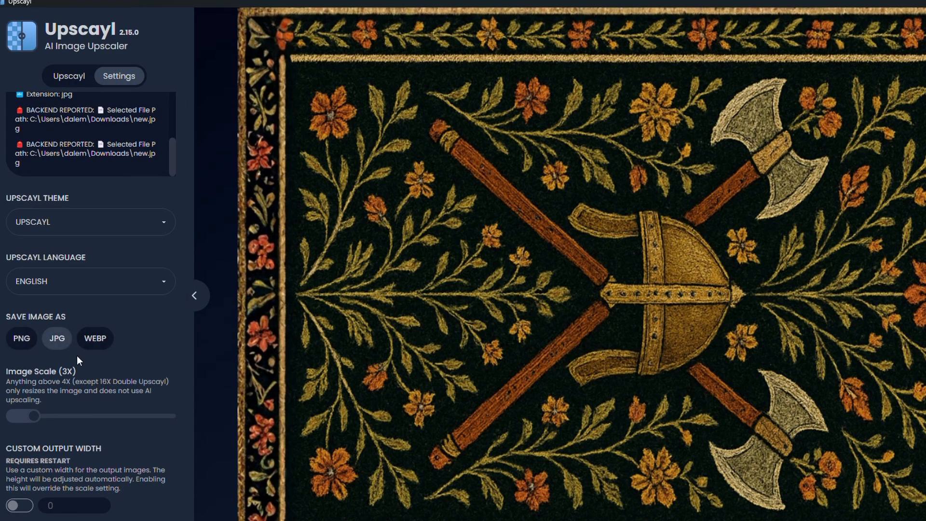
scroll(33, 424, up, 4)
click(69, 76)
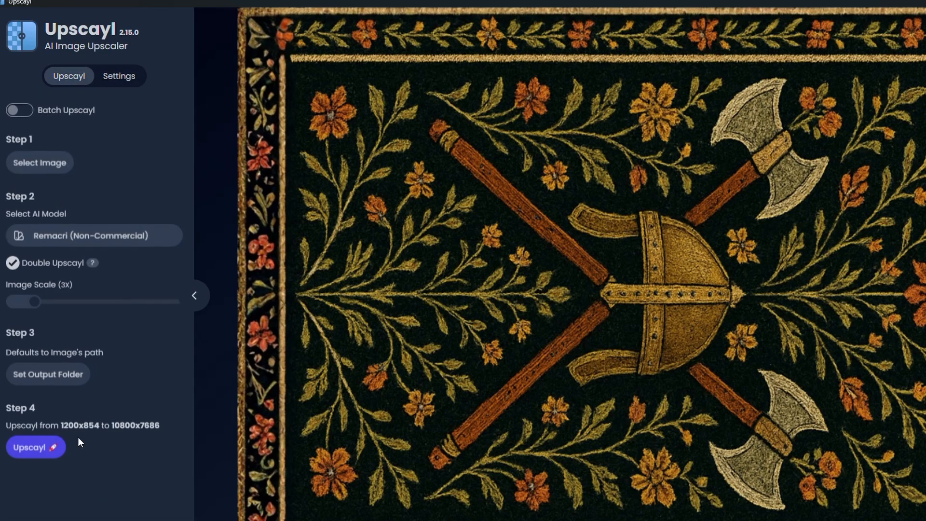
click(48, 446)
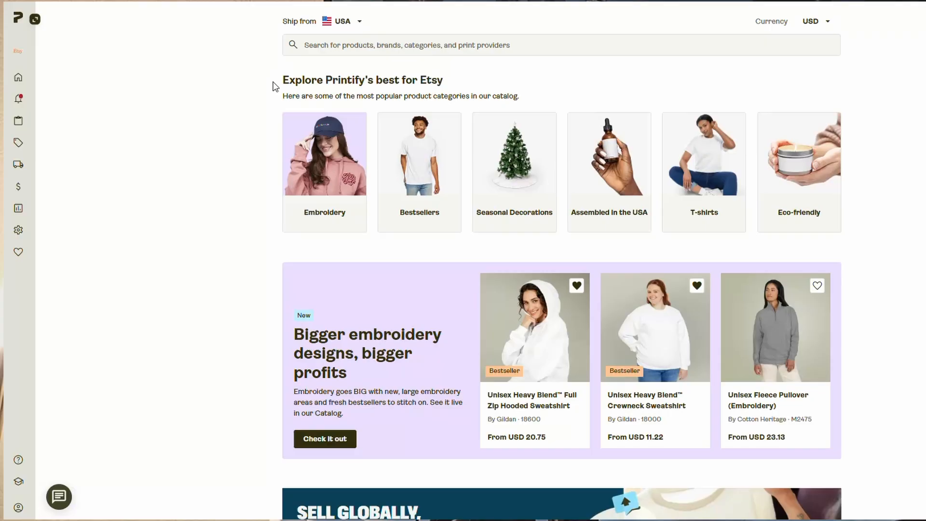
Step: In Printify, search the product catalog for "woven"
click(359, 42)
text(woven)
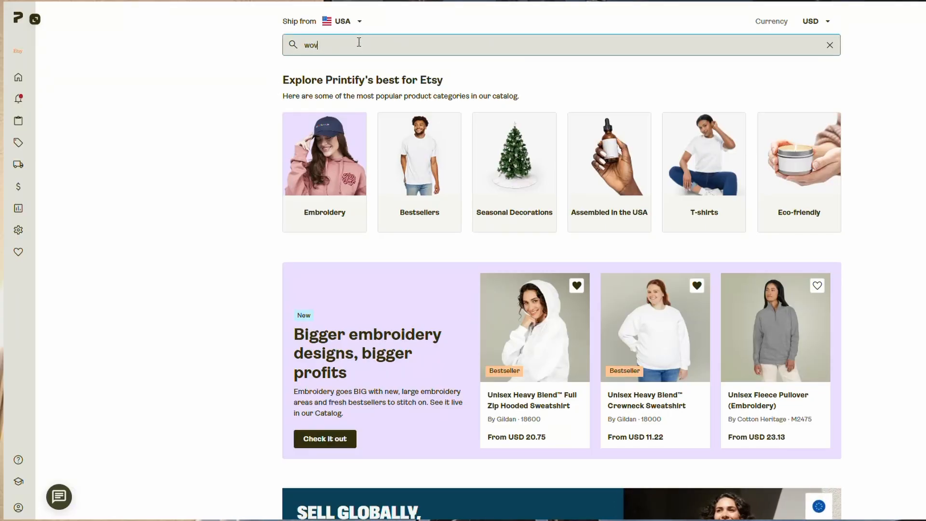
key(Return)
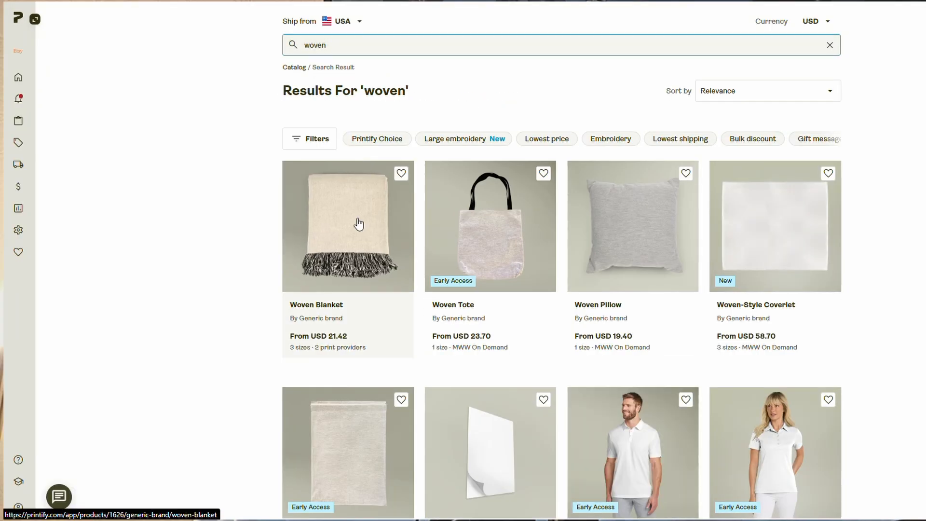
Step: Open the Woven Blanket product, start designing it with Printify Choice and download its design template
click(355, 221)
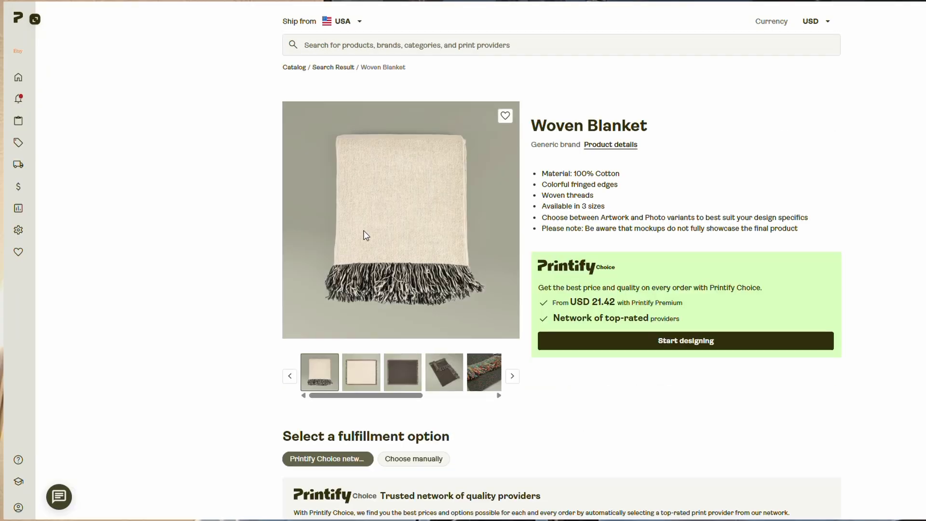
click(632, 342)
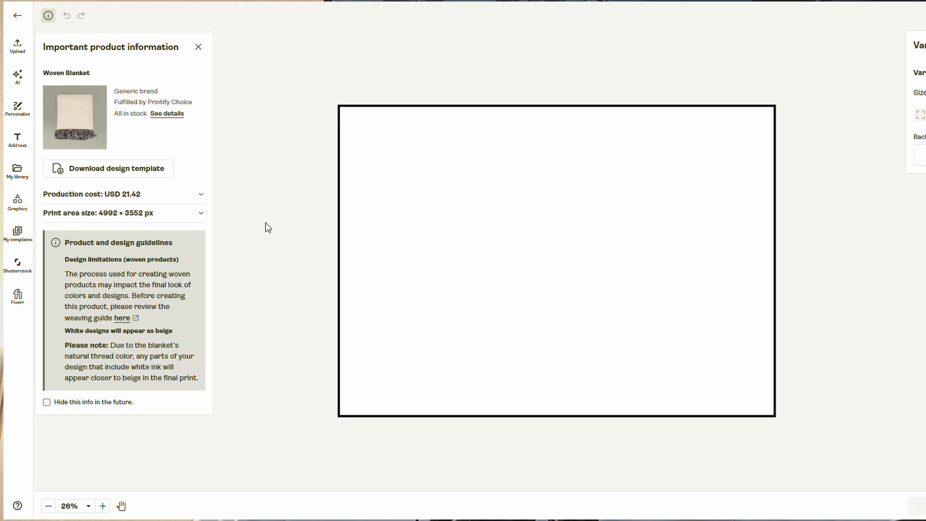
click(124, 179)
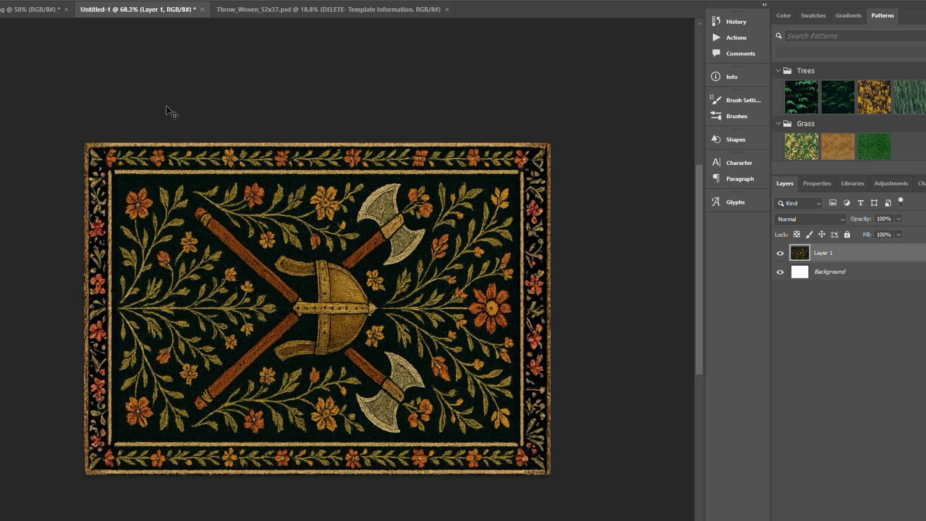
Step: In Photoshop, try pasting the blanket artwork from Untitled-1 into the Throw_Woven_52x37.psd template and undo the paste
click(779, 253)
click(780, 253)
key(ctrl+a)
click(299, 10)
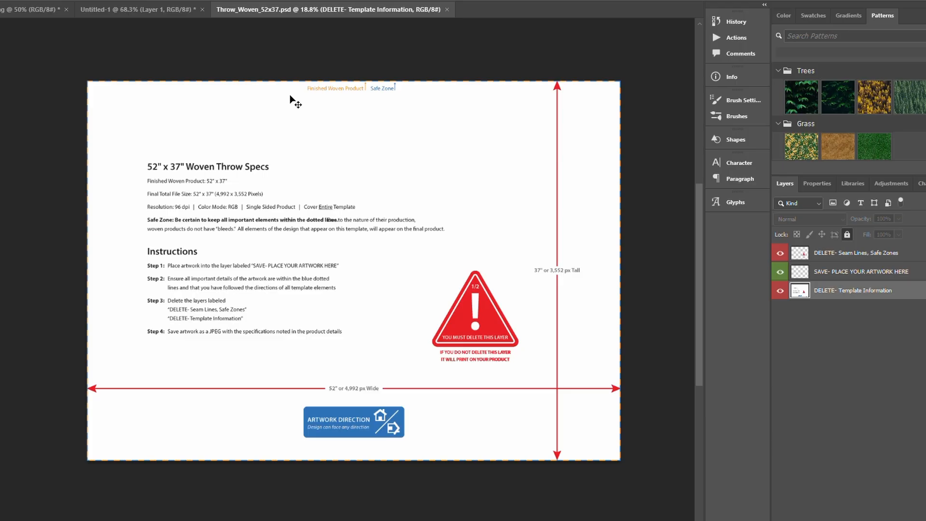
key(ctrl+v)
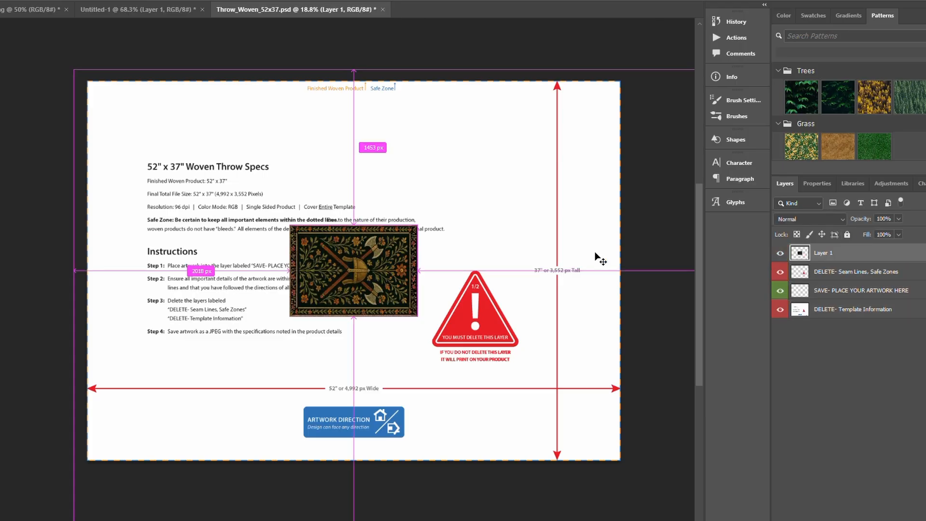
key(ctrl+z)
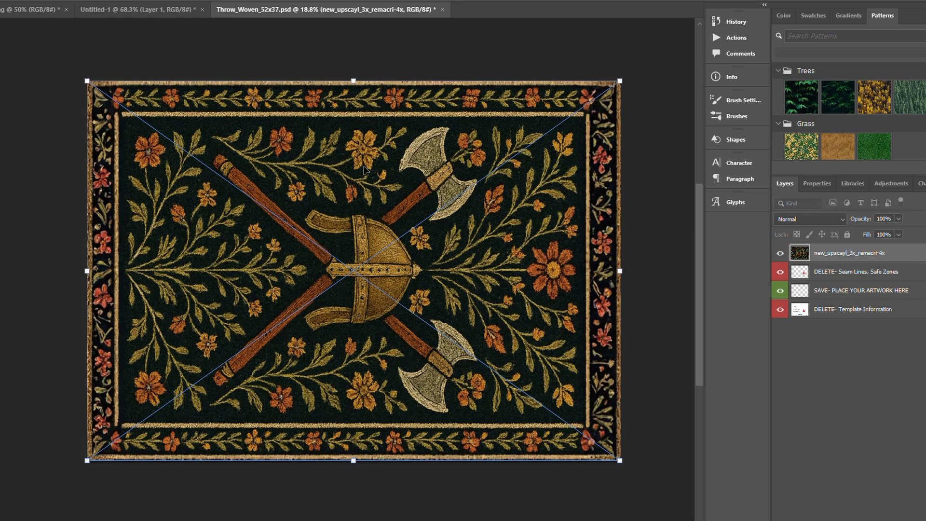
Step: Place the upscaled image new_upscayl_3x_remacri-4x in the template so that it covers the whole canvas
key(Return)
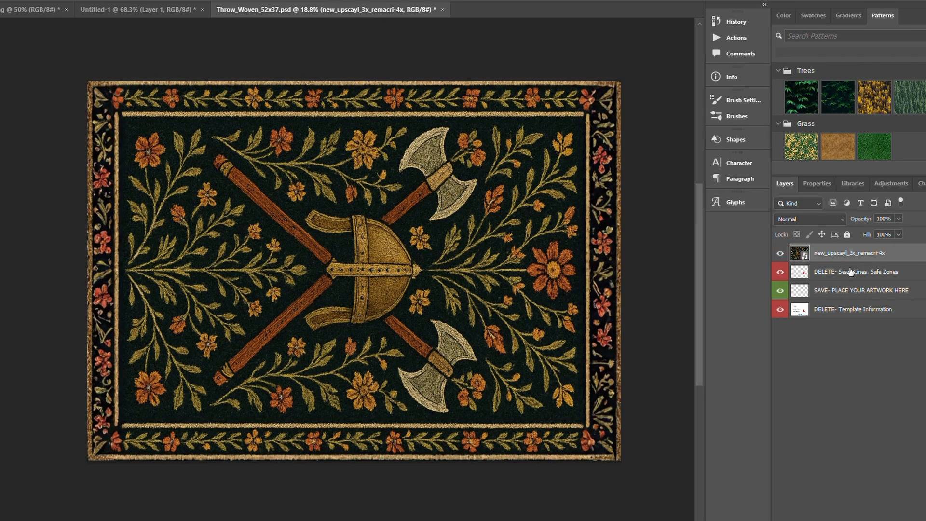
Step: Select the new_upscayl_3x_remacri-4x artwork layer and start exporting the Throw_Woven_52x37 design
click(850, 272)
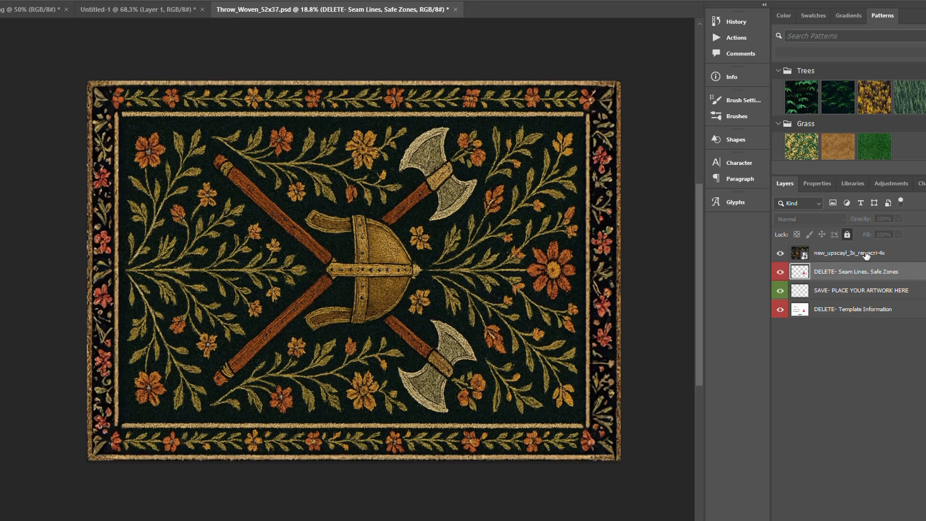
click(866, 254)
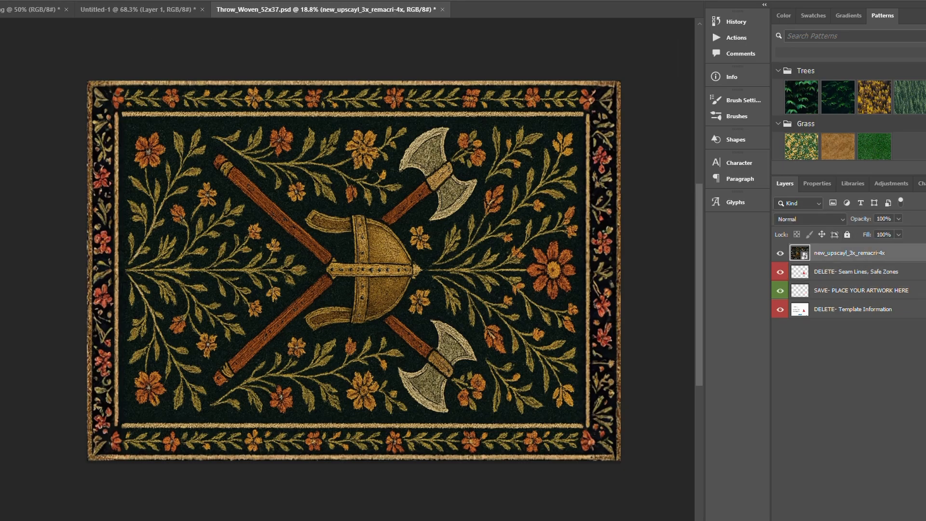
key(alt+f)
mouse_move(48, 173)
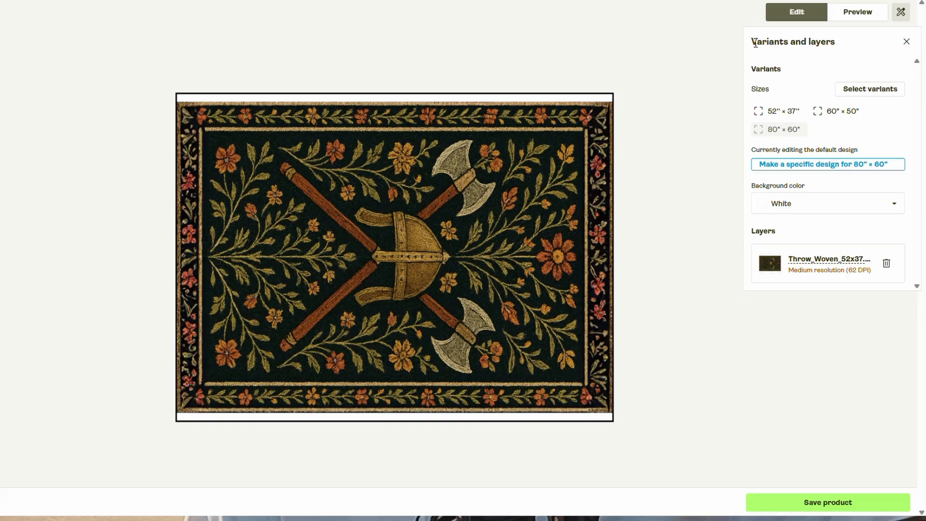
Step: In Printify, make a specific design for the 52" × 37" size and remove the Throw_Woven_52x37 layer from the 60" × 50" size
click(784, 113)
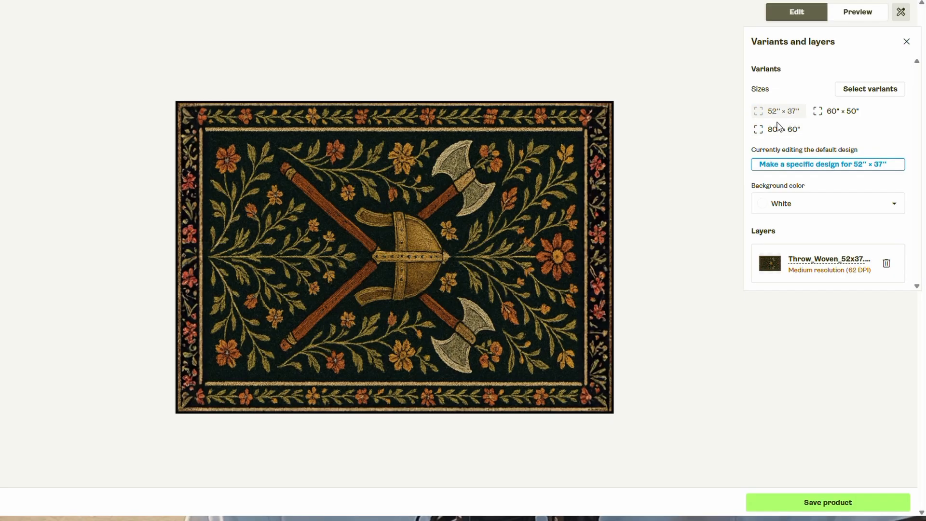
click(815, 166)
click(832, 116)
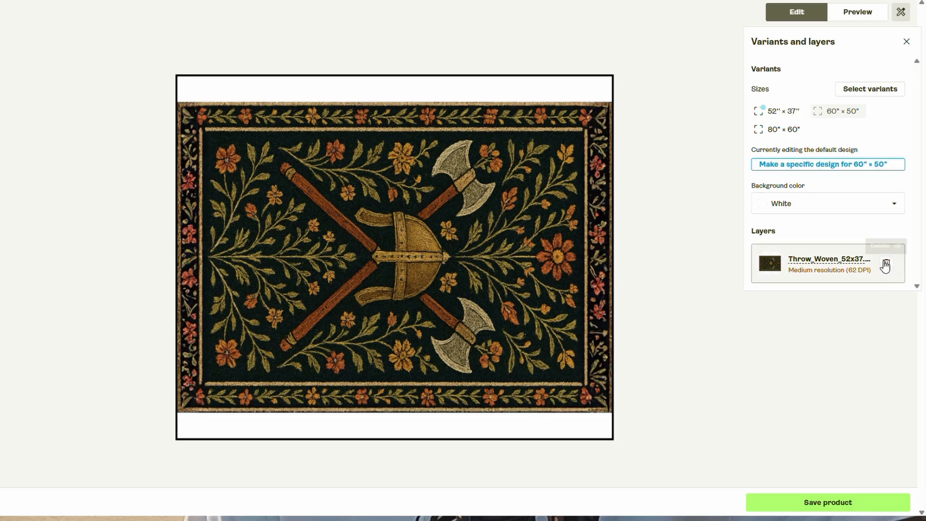
click(886, 266)
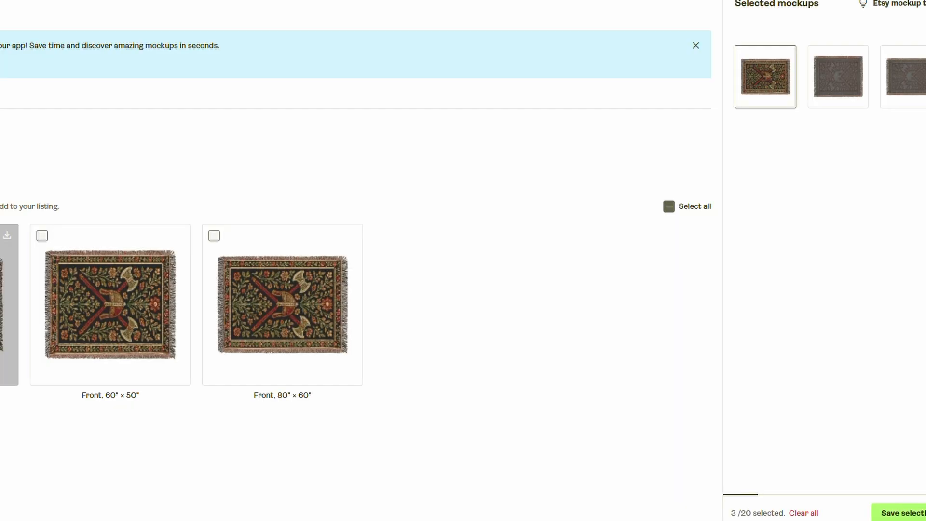
Step: Save the selected blanket mockups and open the AI generator for improving the listing details
click(897, 513)
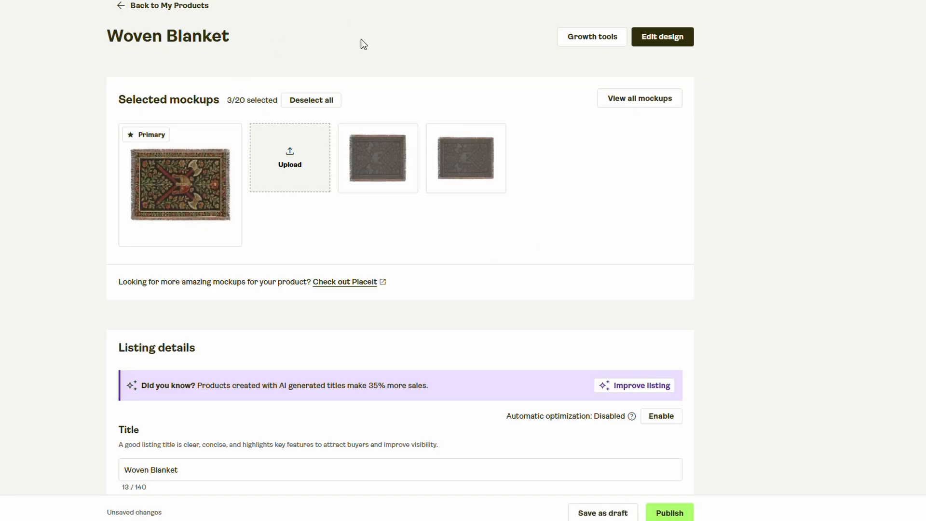
scroll(155, 151, down, 4)
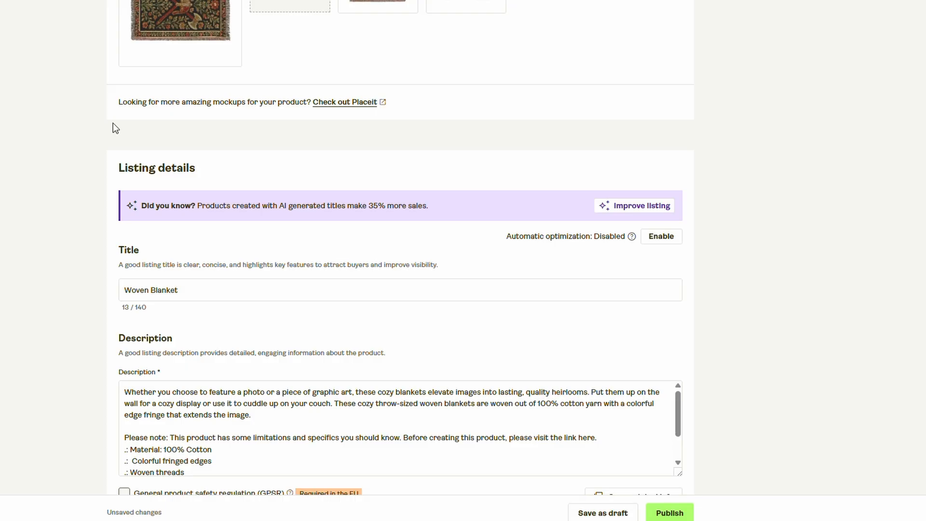
scroll(74, 192, down, 1)
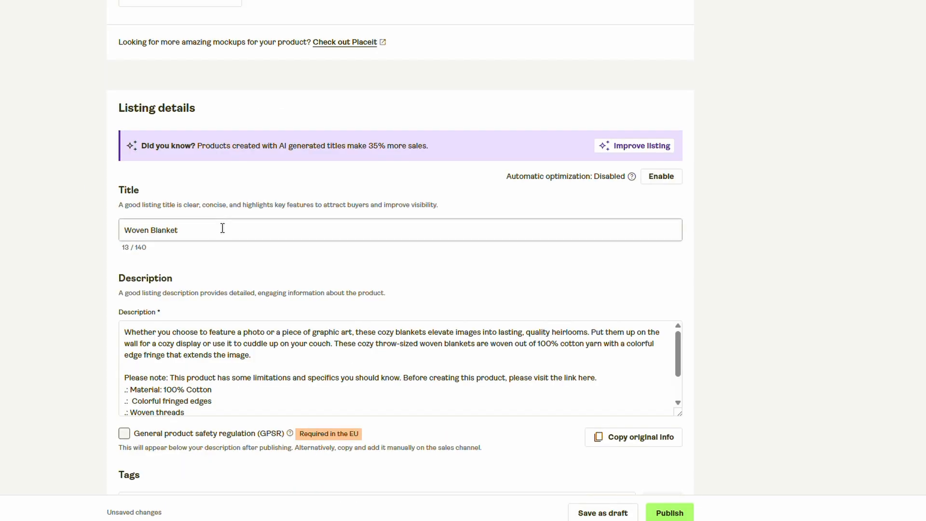
click(606, 149)
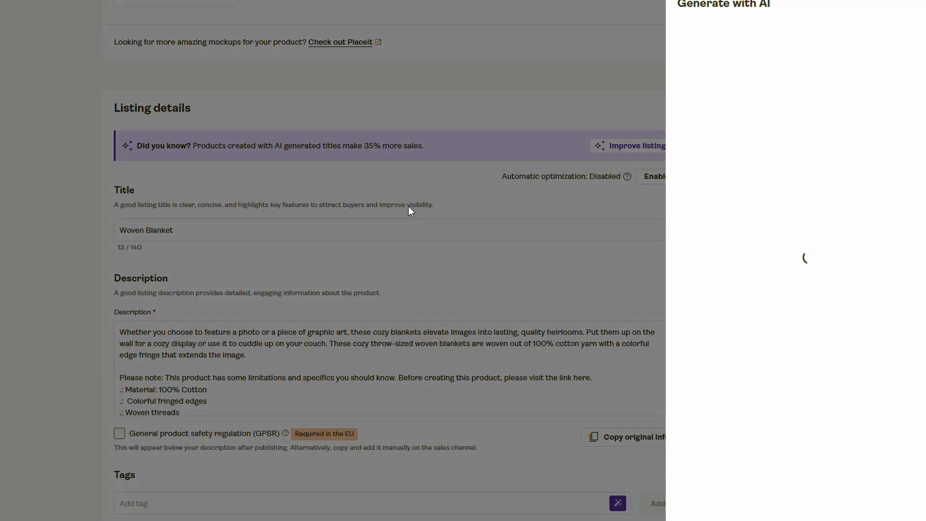
Step: Copy the Etsy "Medieval Sword Tapestry Blanket" listing title into the AI generator as the design description and generate the listing text
click(722, 109)
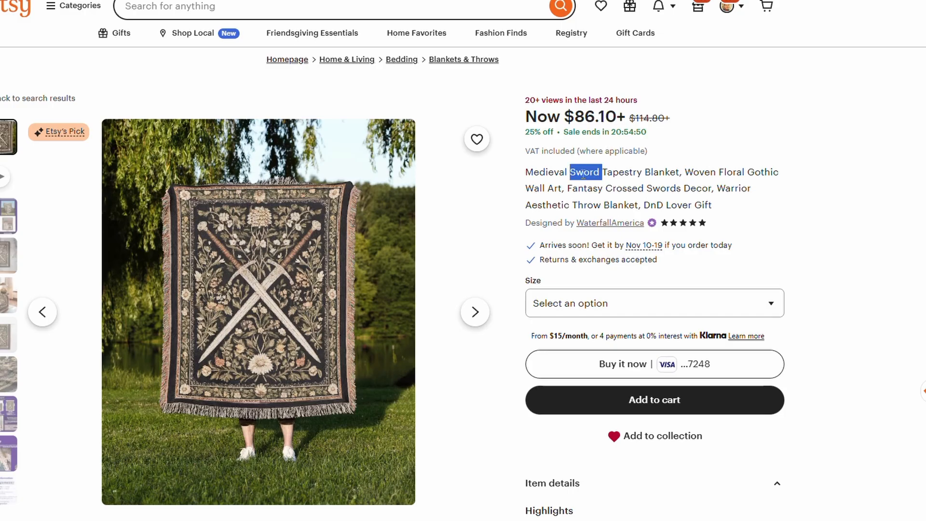
triple_click(581, 172)
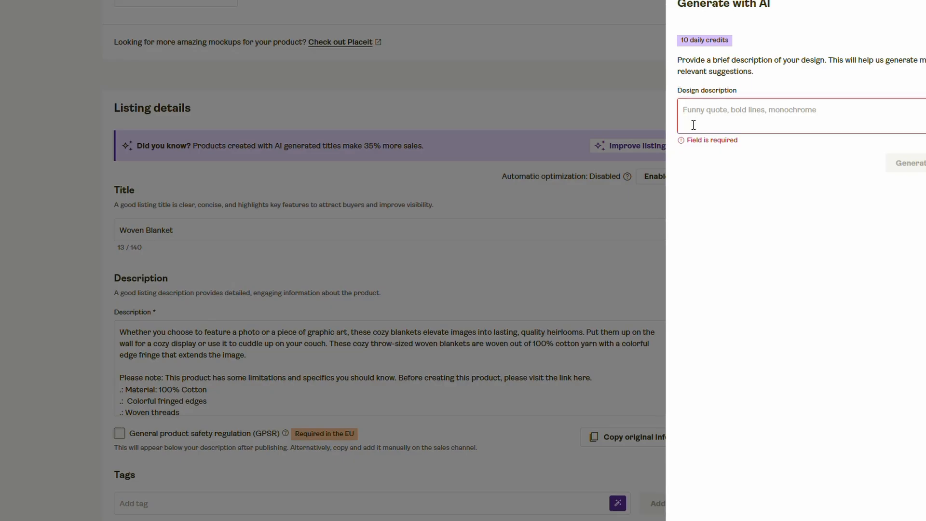
text(Medieval Sword Tapestry Blanket, Woven Floral Gothic Wall Art, Fantasy Crossed Swords Decor, Warrior Aesthetic Throw Blanket, DnD Lover Gift)
click(916, 177)
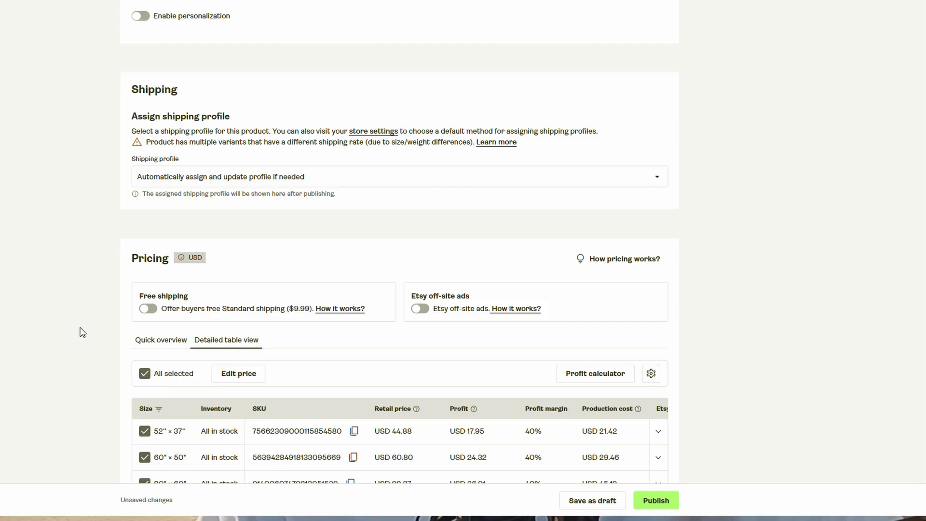
Step: Deselect the 60" × 50" and 80" × 60" variants and set the 52" × 37" retail price to USD 79.99
scroll(82, 331, down, 3)
click(144, 287)
click(144, 312)
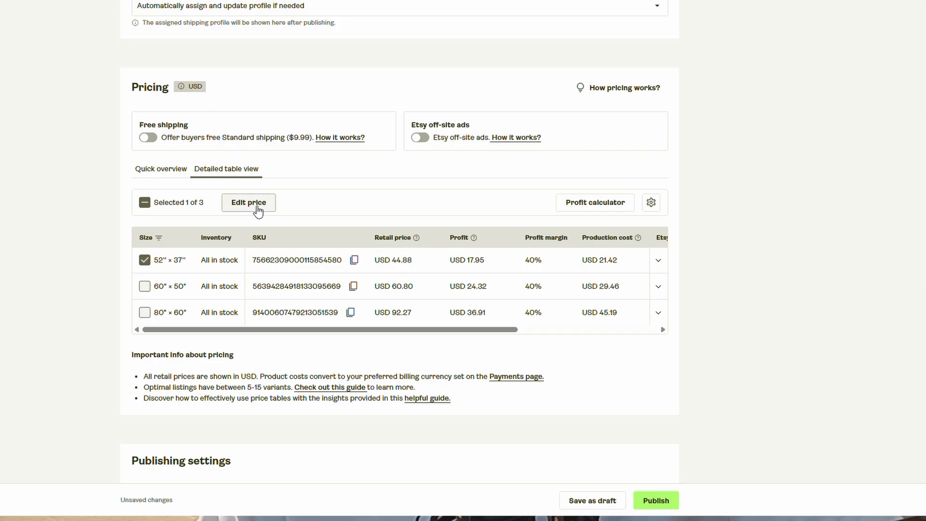
click(404, 262)
double_click(410, 260)
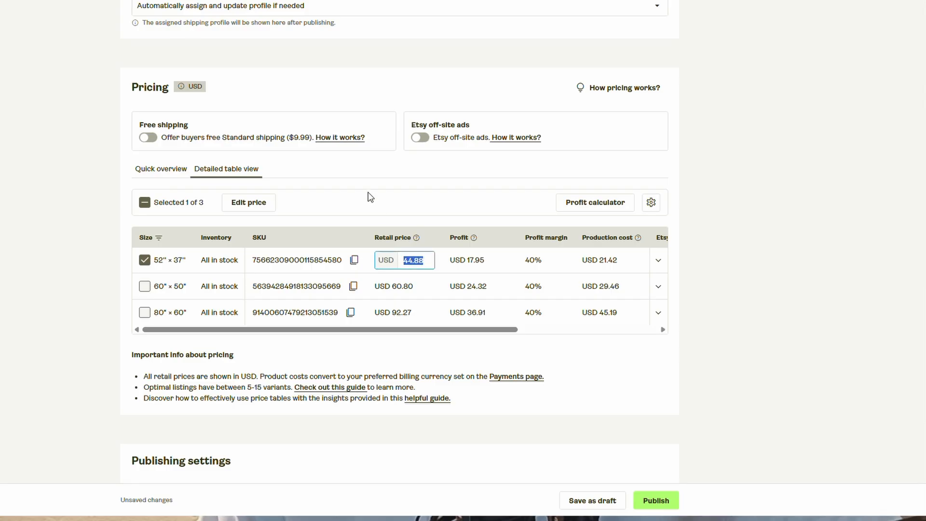
text(79.99)
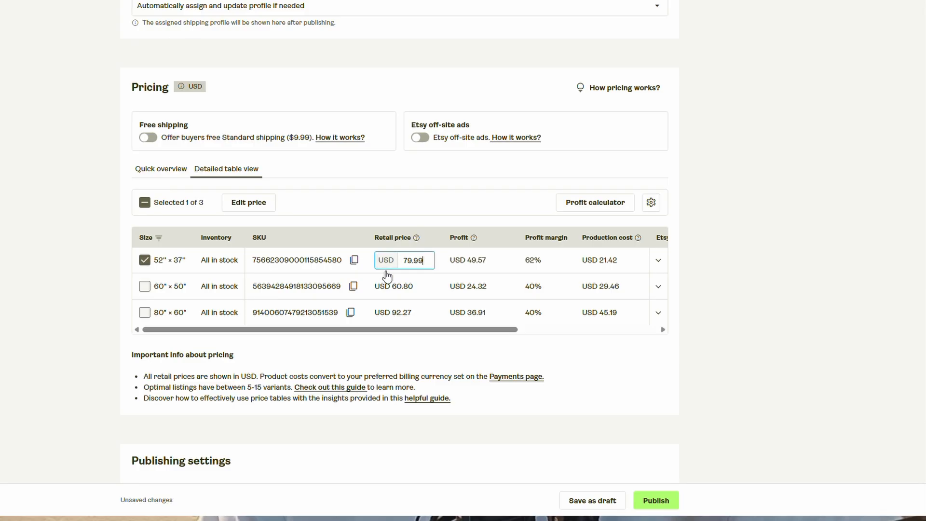
Step: Set the retail price to USD 99.99 for the 60" × 50" size and USD 109.99 for the 80" × 60" size
double_click(415, 286)
text(99.99)
click(414, 312)
double_click(414, 312)
text(1)
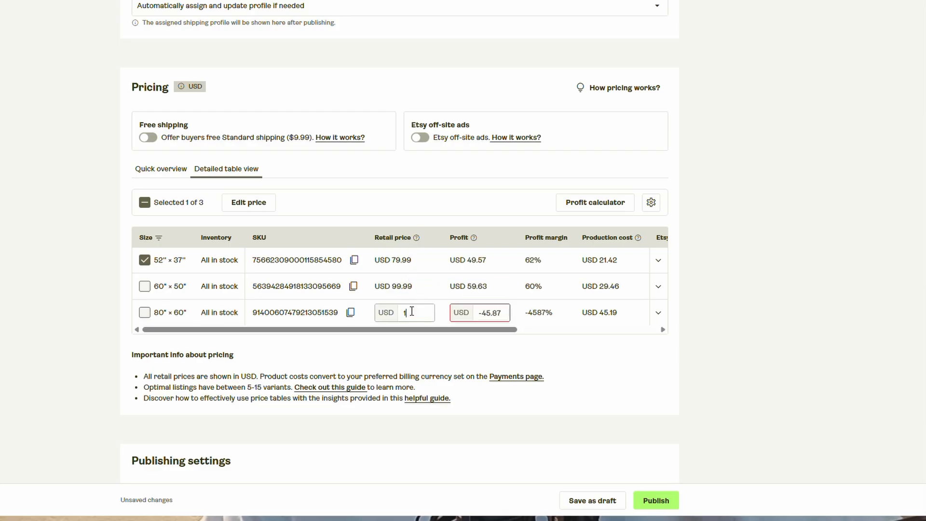
text(2)
key(BackSpace)
text(09.969)
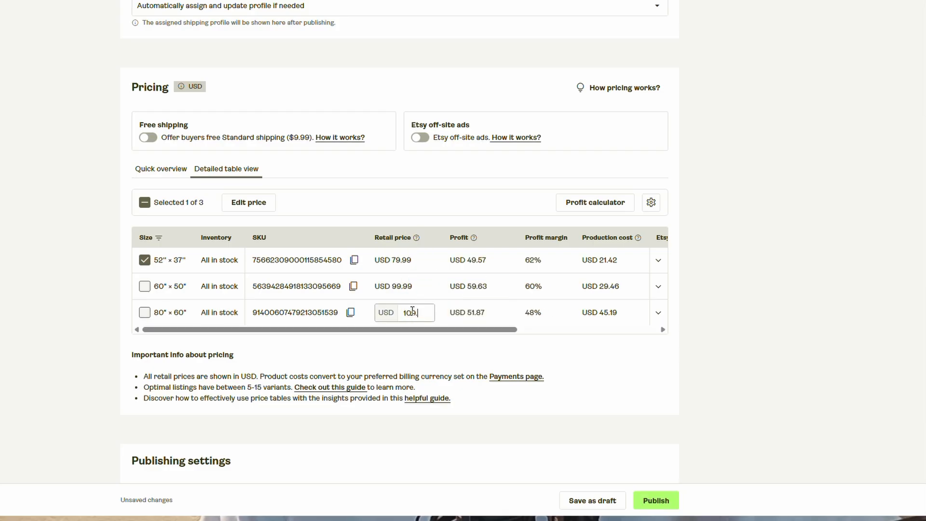
key(BackSpace)
key(BackSpace)
key(BackSpace)
text(99)
click(62, 288)
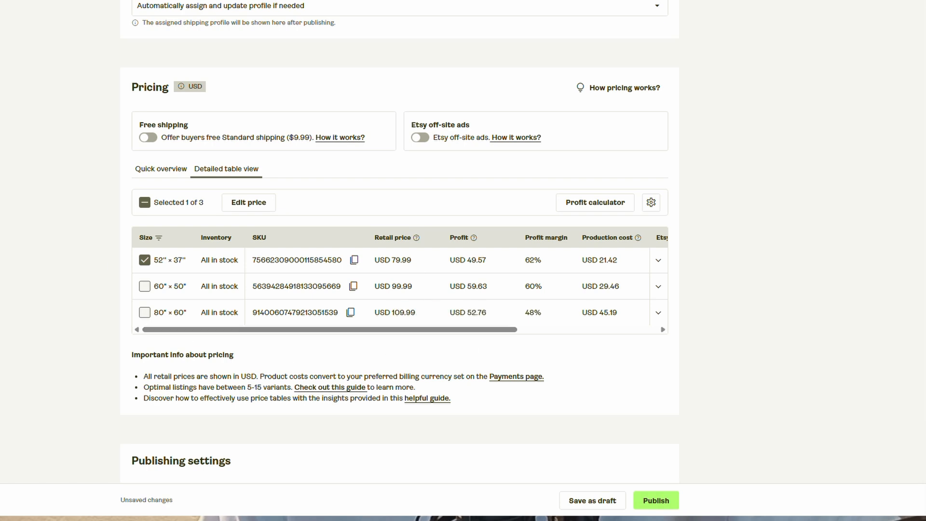
scroll(2, 302, up, 1)
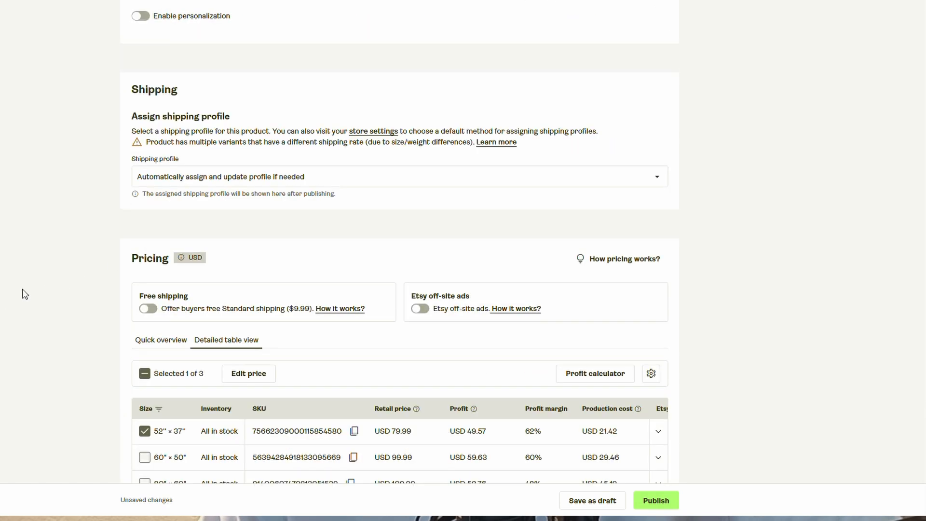
scroll(32, 280, up, 5)
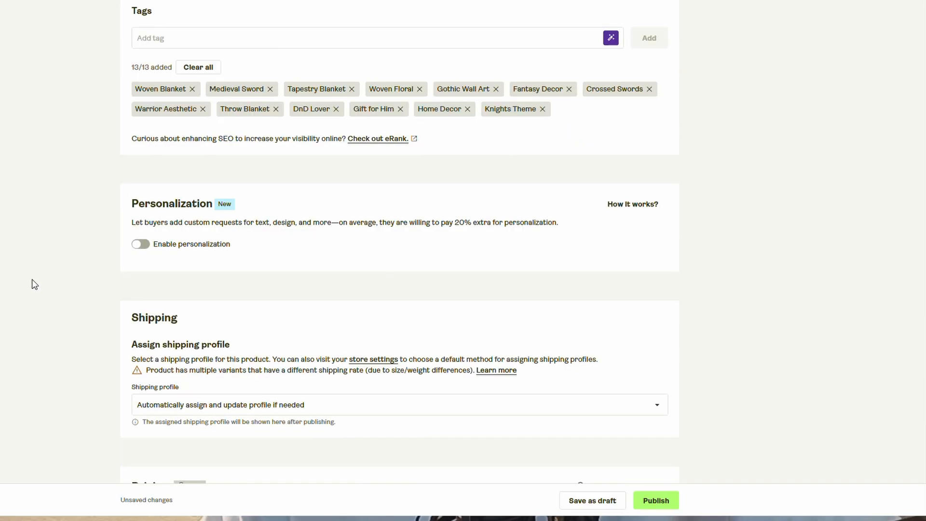
scroll(34, 284, up, 10)
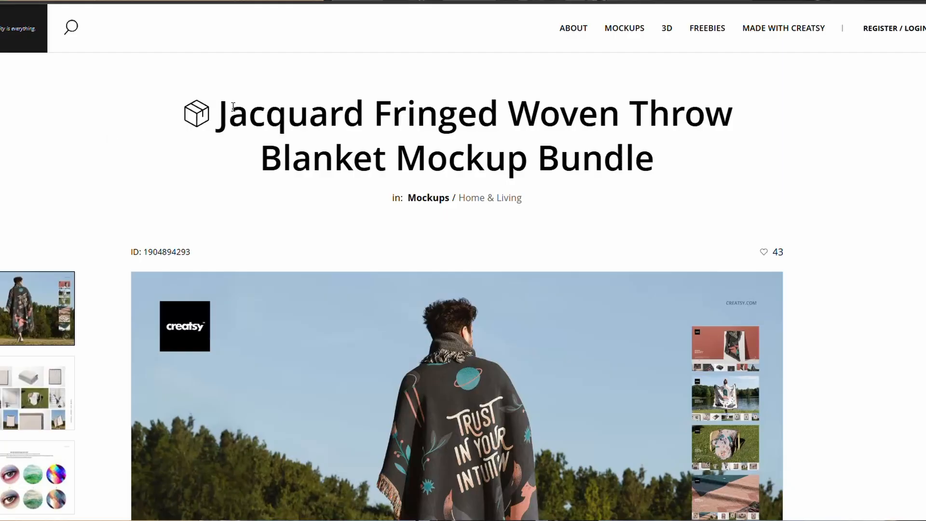
Step: Examine the mockup scenes and file features of Creatsy's Jacquard Fringed Woven Throw Blanket Mockup Bundle
scroll(843, 176, down, 10)
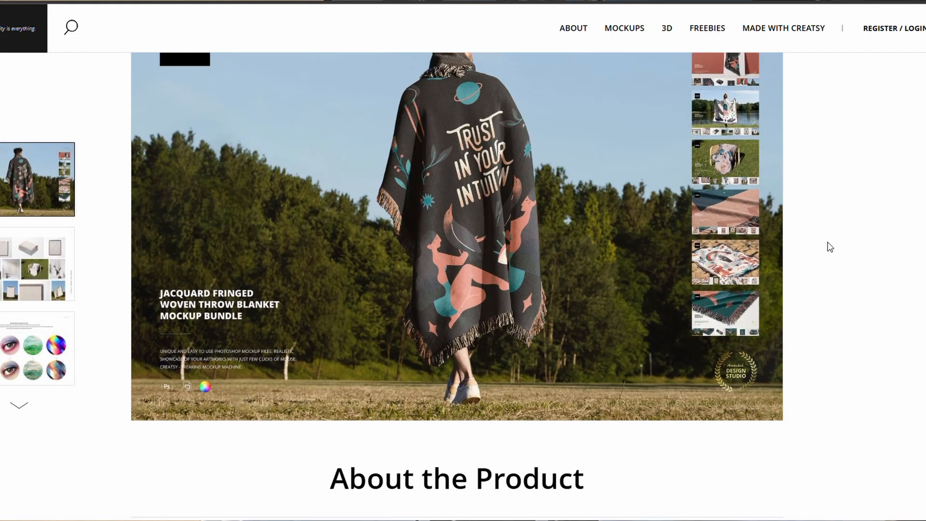
scroll(839, 255, down, 15)
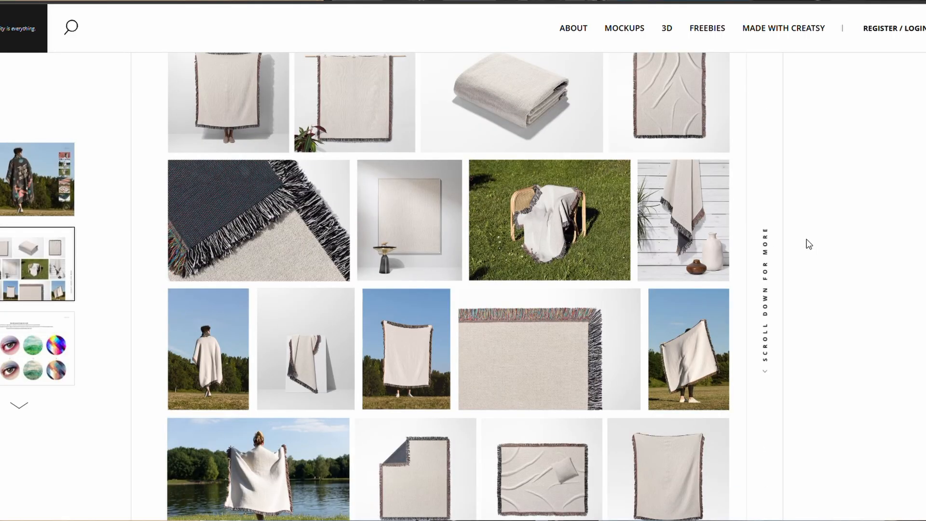
scroll(809, 244, down, 3)
scroll(809, 245, down, 15)
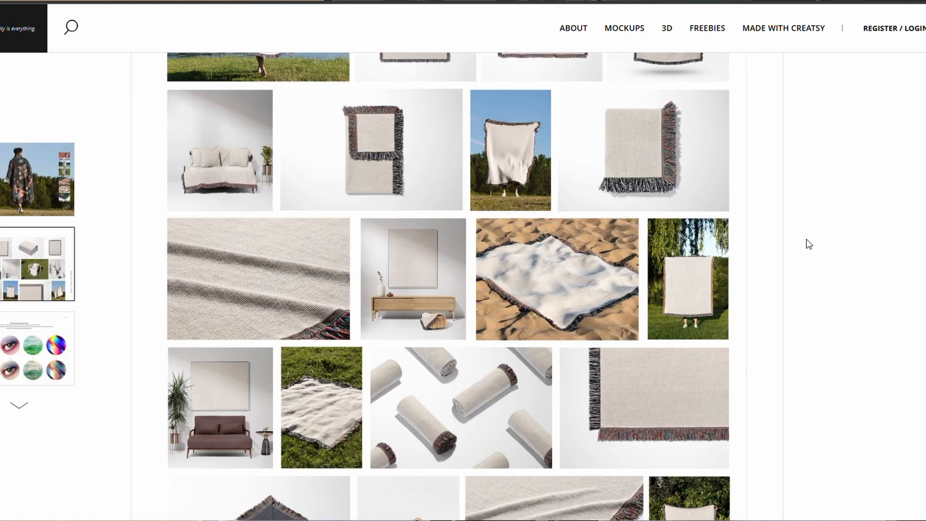
scroll(339, 326, up, 8)
scroll(484, 283, down, 10)
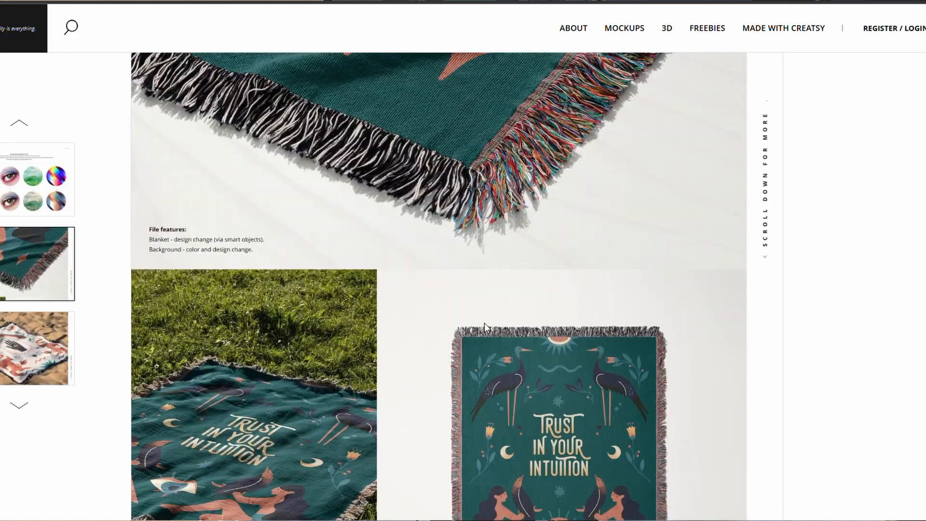
scroll(517, 244, down, 5)
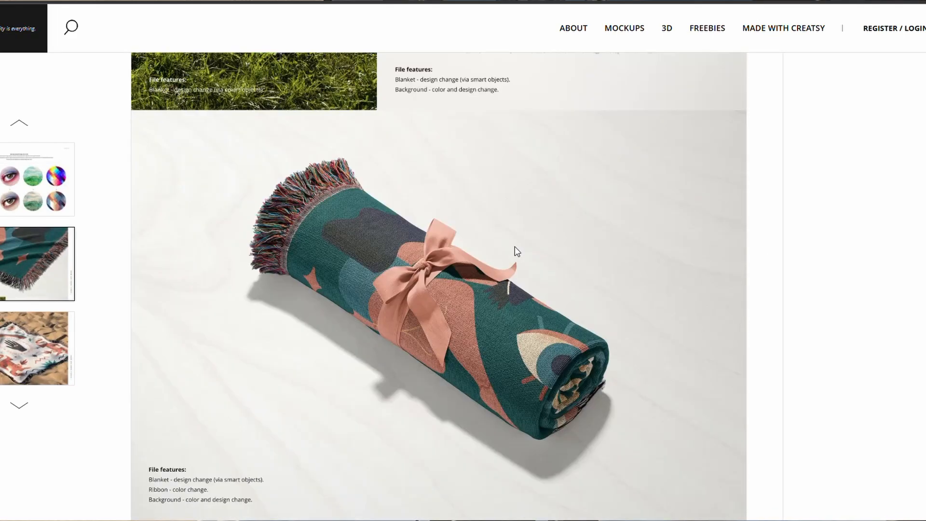
scroll(502, 253, up, 8)
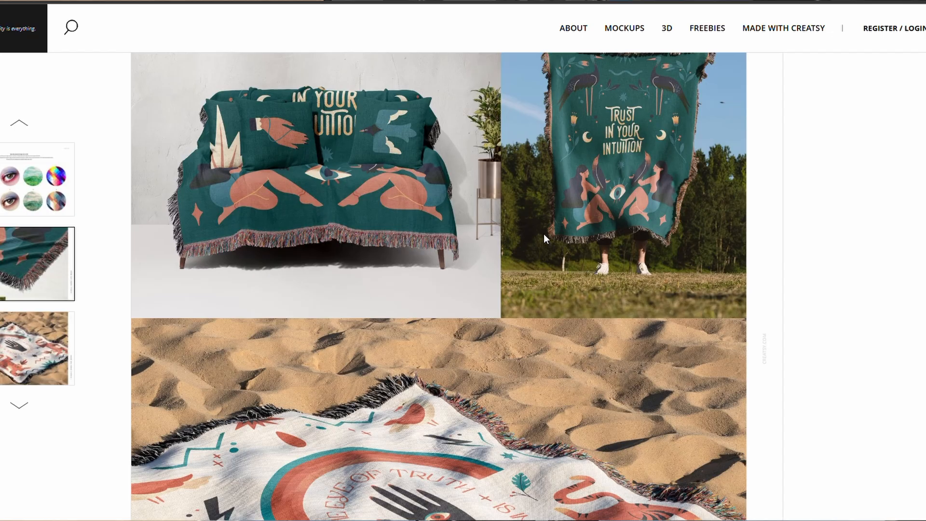
scroll(627, 284, up, 3)
scroll(715, 285, down, 20)
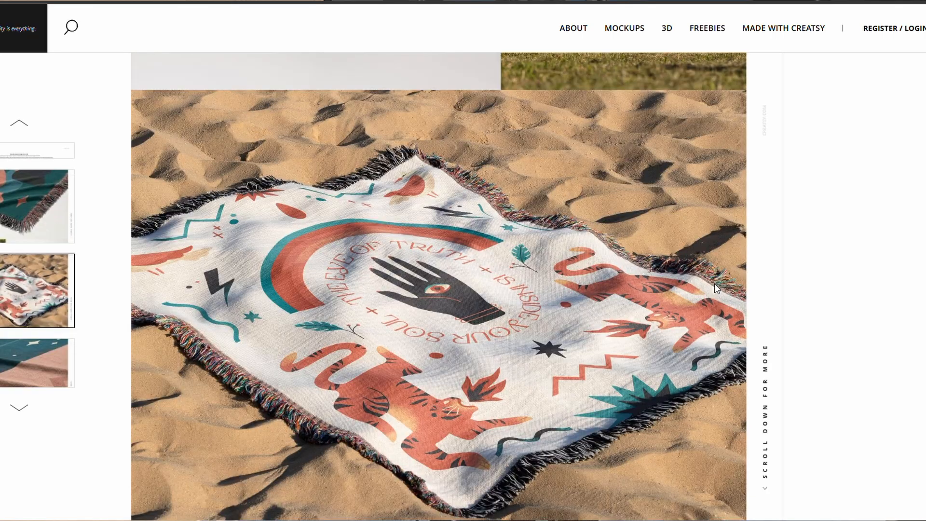
scroll(767, 320, down, 10)
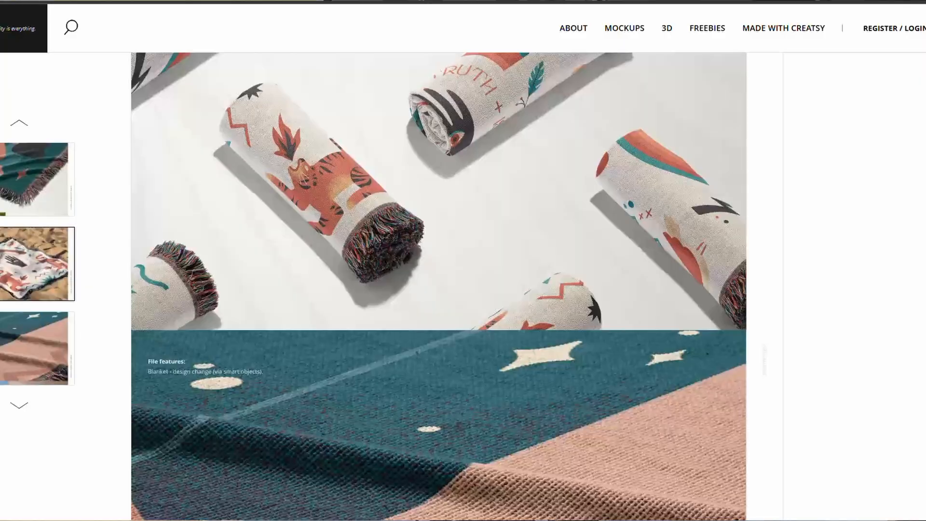
scroll(439, 286, down, 15)
scroll(457, 286, down, 20)
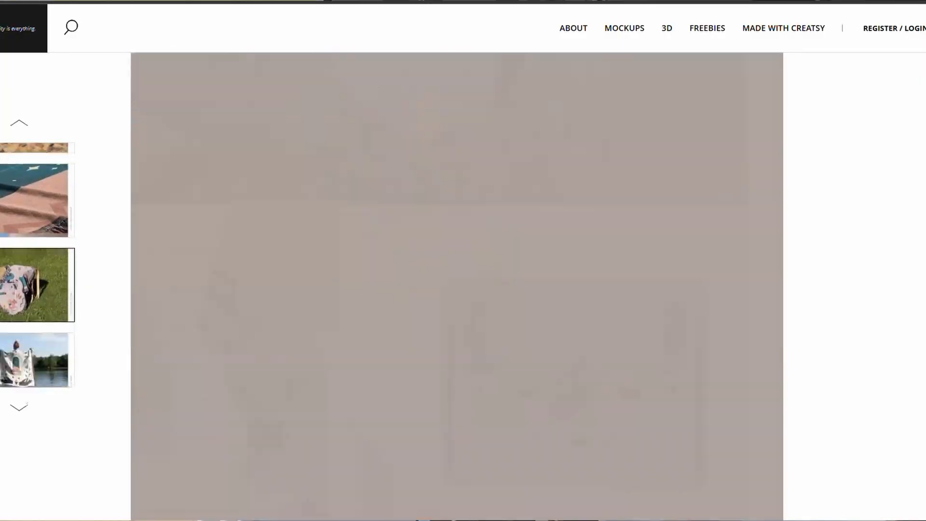
scroll(457, 286, down, 20)
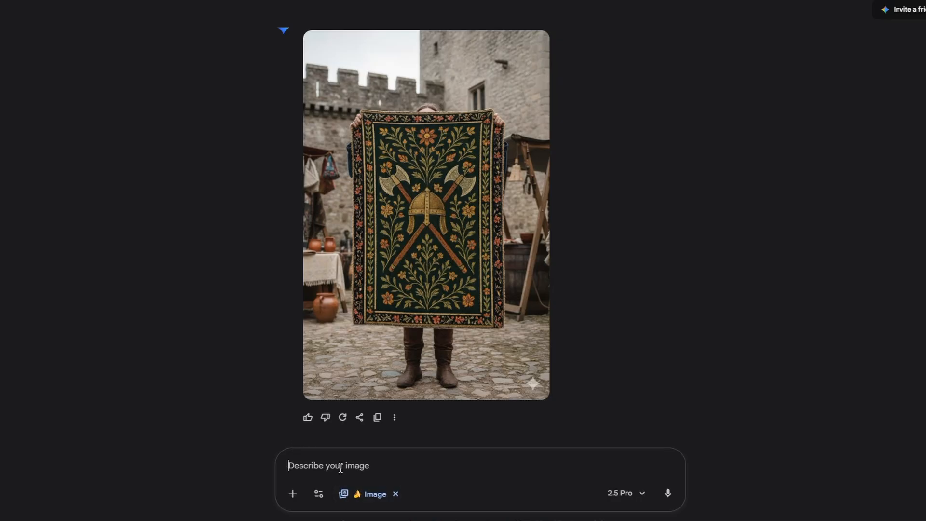
Step: In Gemini, send the image prompt "the blanket is much bigger, from head to toe of the person holding it"
text(the blanket is)
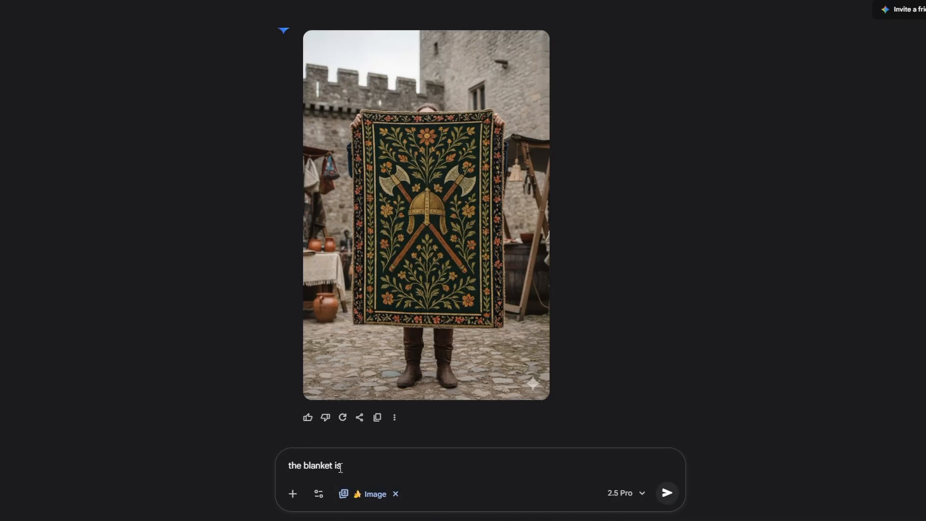
text( much bigger, from head to toe of this)
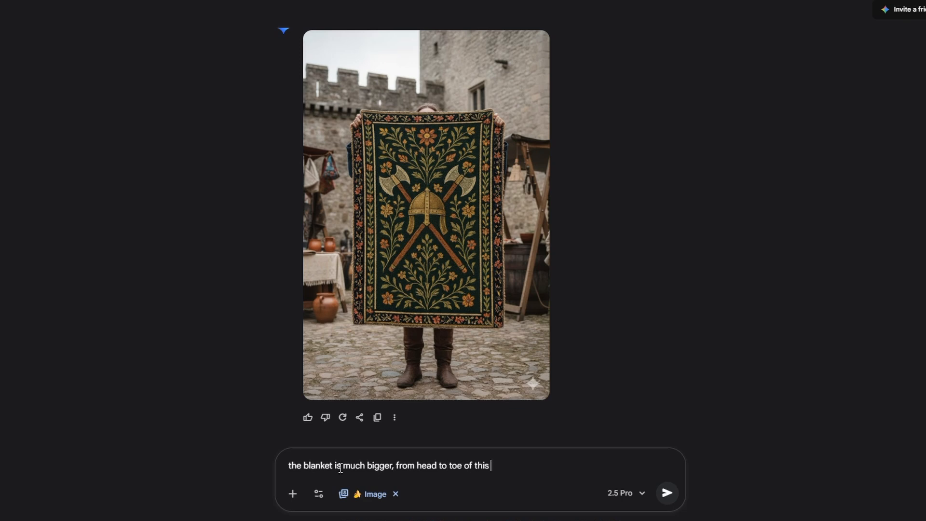
key(BackSpace)
key(BackSpace)
key(BackSpace)
text(he person holding it)
key(Return)
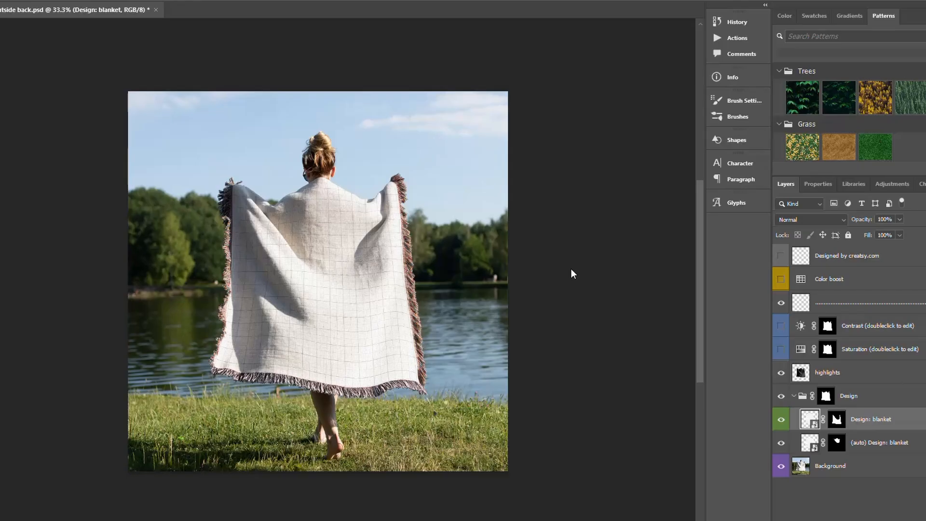
Step: Place the Throw_Woven_80x60 design in the outside back mockup's blanket smart object, scale it to fill the canvas and save it
double_click(810, 420)
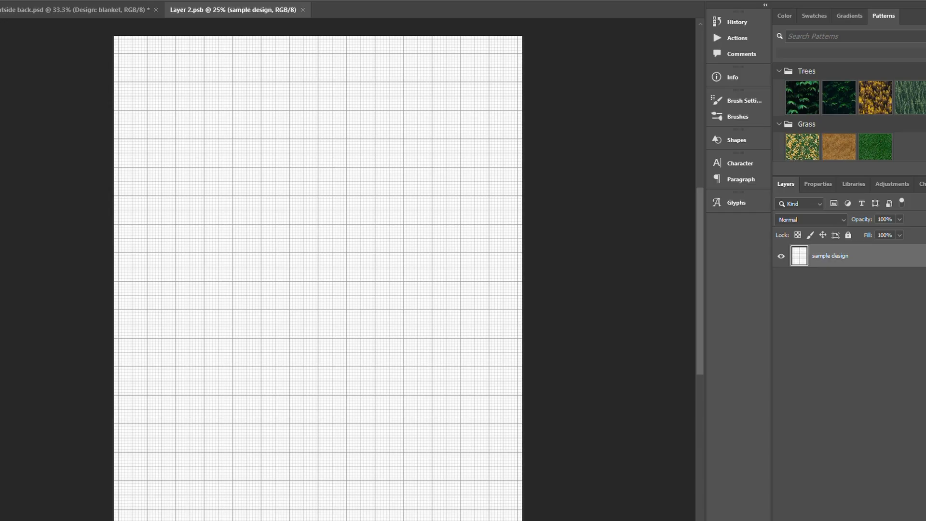
drag(378, 273, 380, 268)
drag(205, 73, 149, 376)
drag(361, 152, 308, 111)
drag(429, 451, 522, 520)
key(Return)
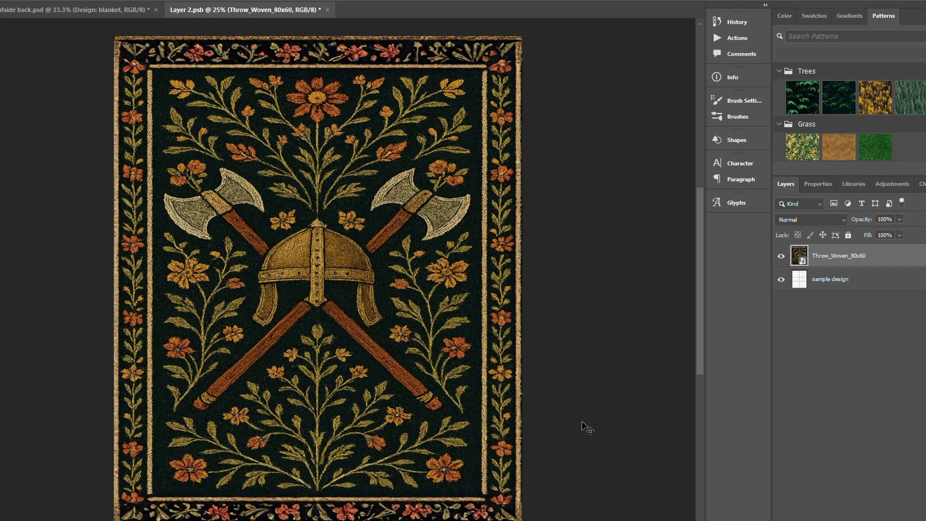
key(ctrl+w)
click(405, 187)
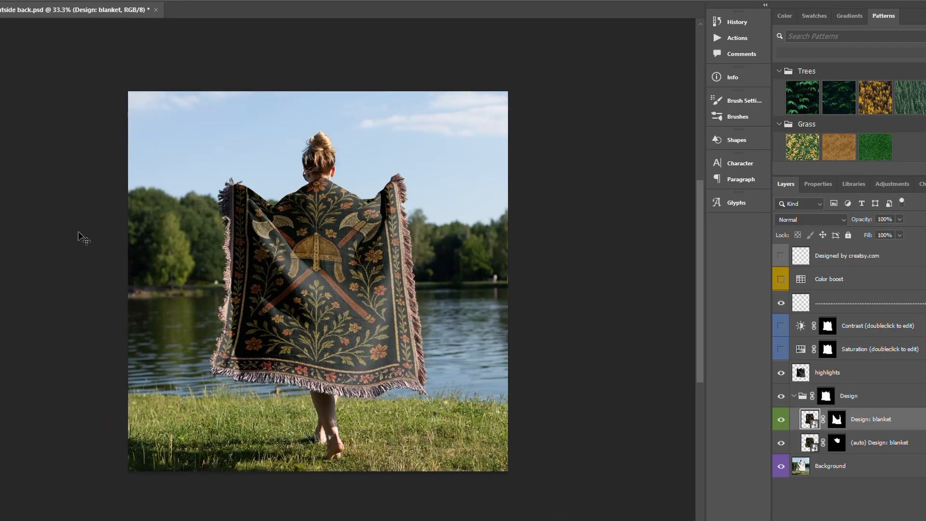
Step: Open mockup person outside front.psd and fill its blanket smart object with the woven design, saving the smart object
key(alt+f)
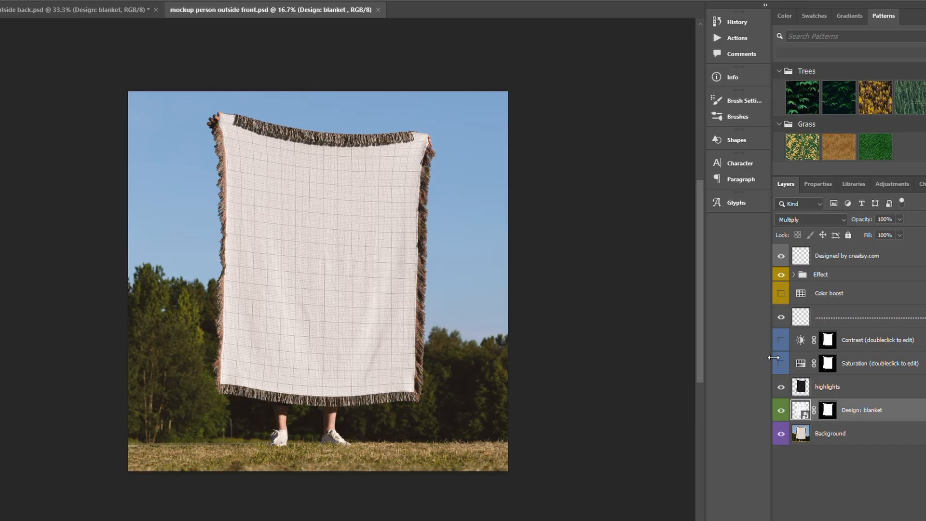
double_click(800, 411)
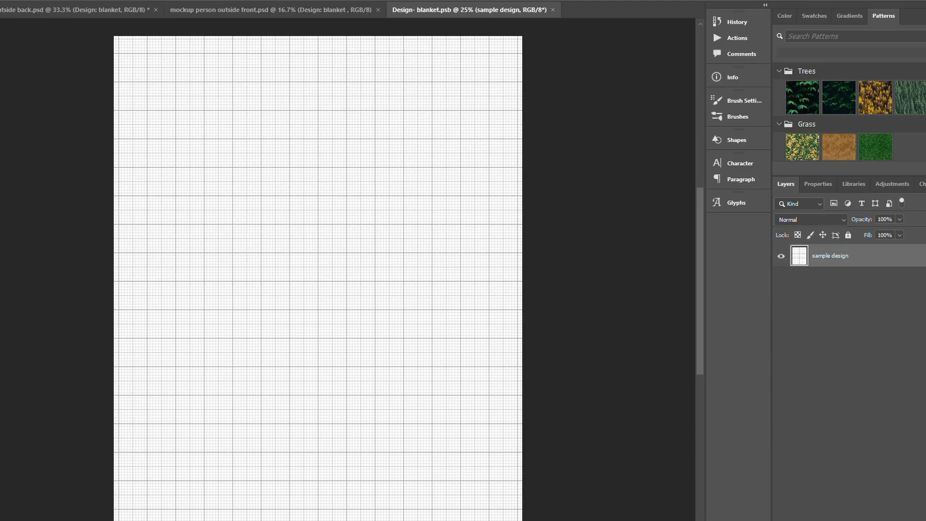
drag(128, 119, 229, 368)
drag(314, 157, 262, 115)
drag(420, 444, 522, 520)
key(Return)
key(ctrl+w)
click(411, 189)
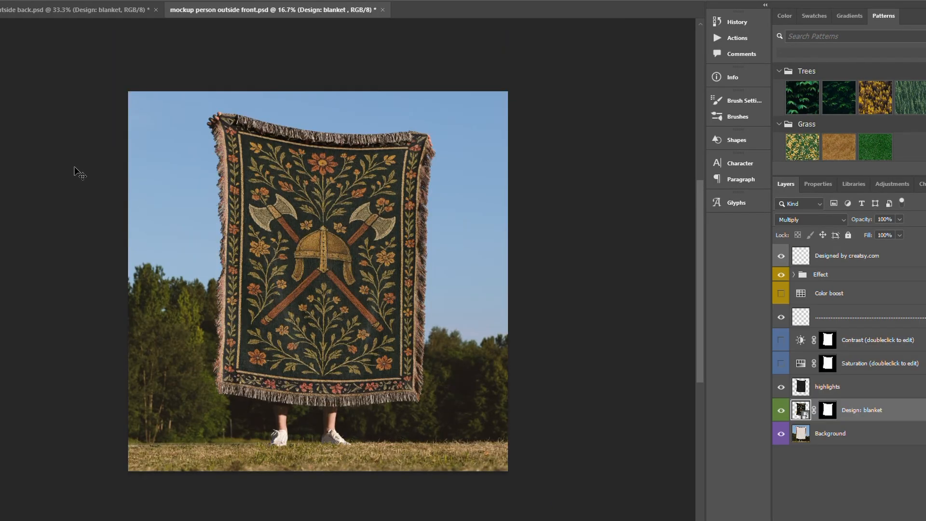
Step: View the couch infographic in Gemini, and examine Etsy's woven blanket size chart listings and the Influencemockstudio chart's details
click(1, 1)
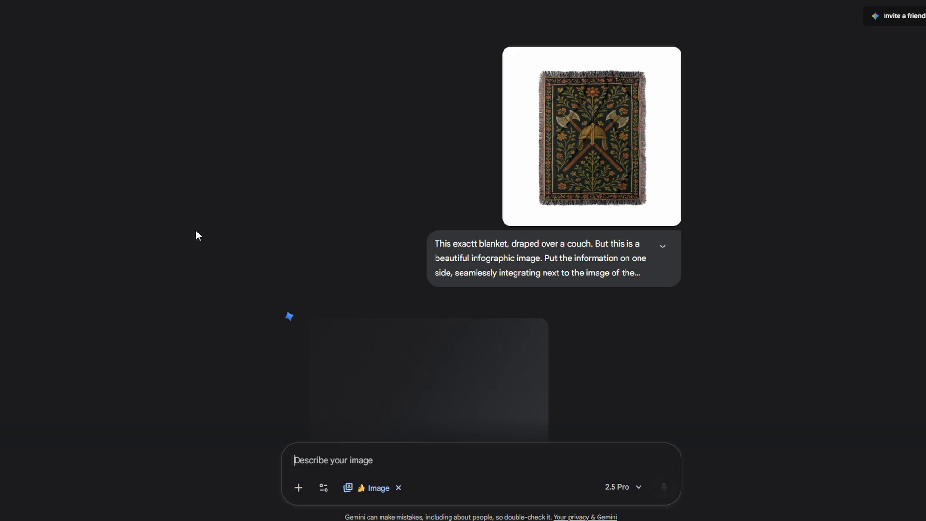
click(430, 285)
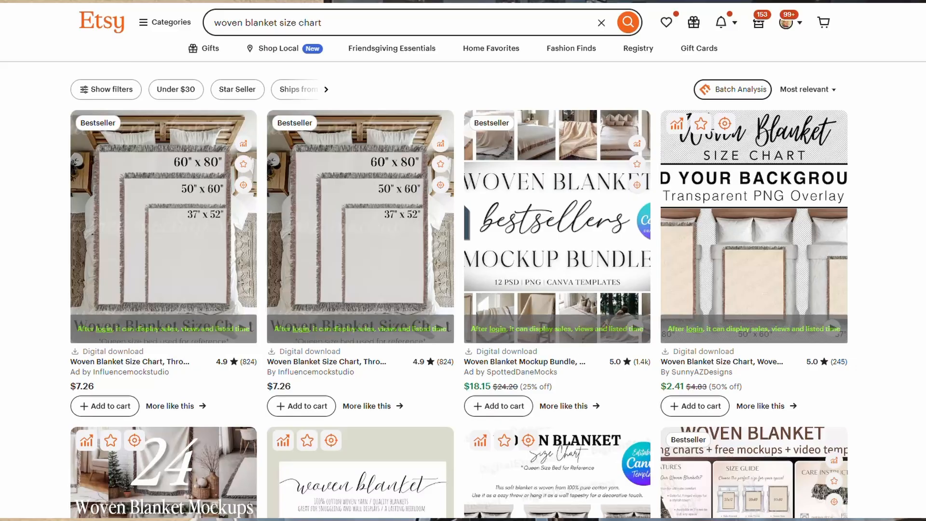
scroll(463, 260, down, 5)
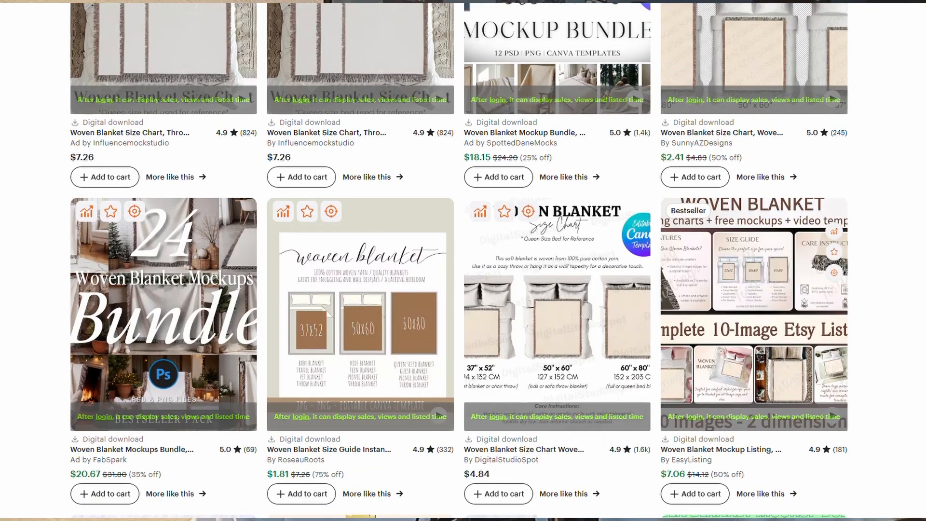
scroll(463, 260, down, 3)
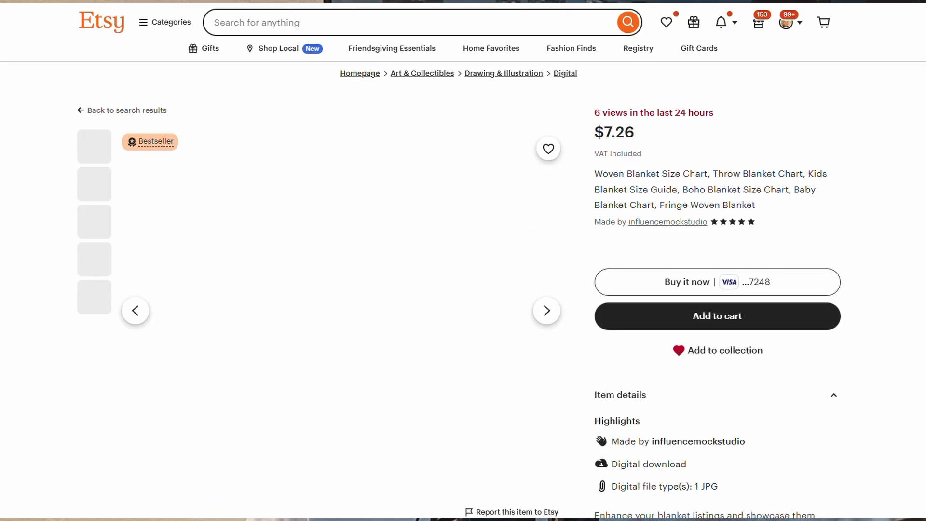
scroll(463, 260, down, 2)
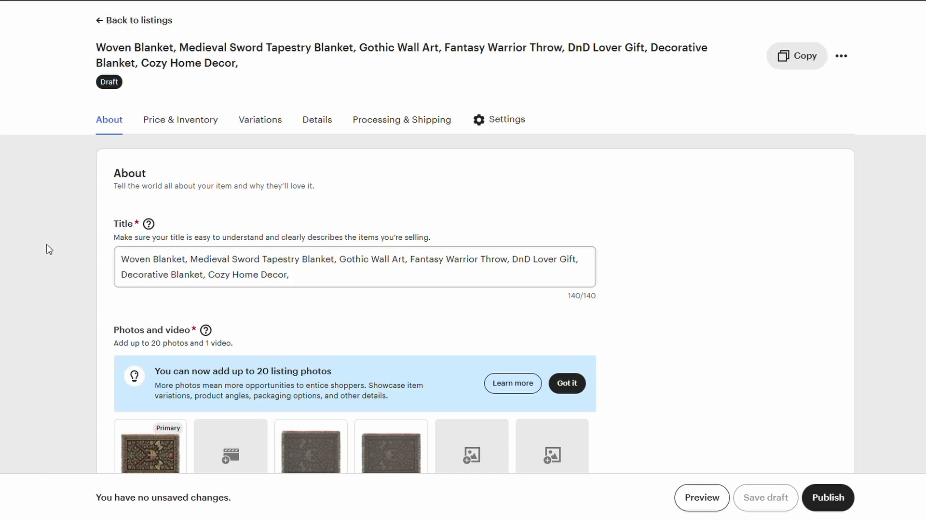
Step: Remove all existing photos from the woven blanket draft listing on Etsy and upload the seven new listing images
scroll(126, 309, down, 3)
click(125, 309)
click(126, 309)
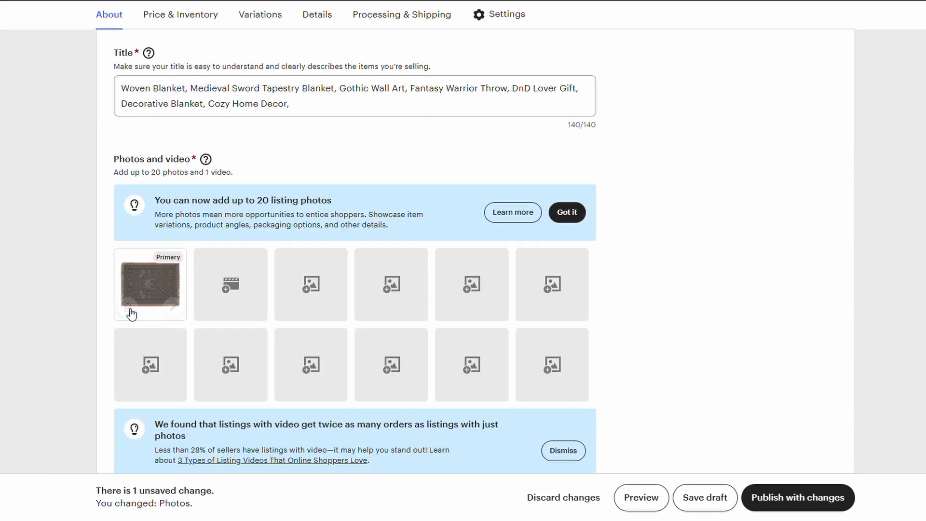
click(125, 309)
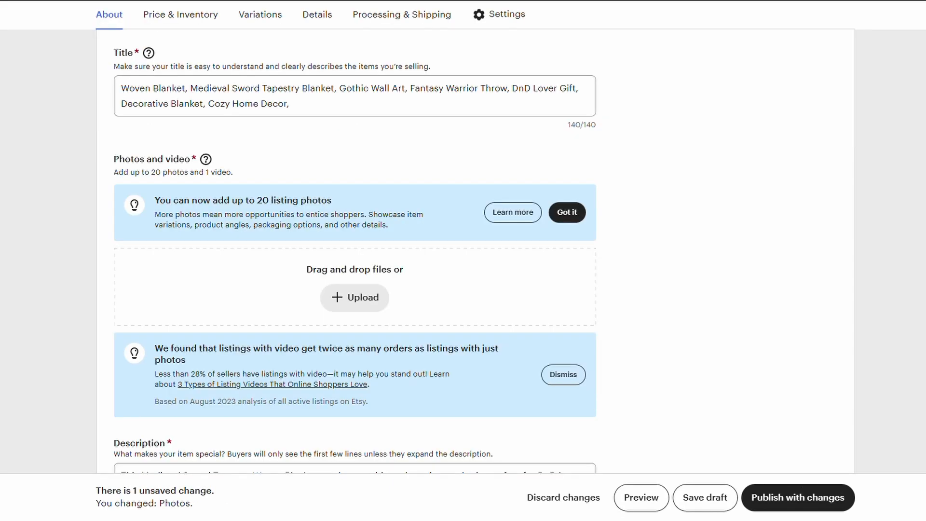
drag(299, 233, 337, 283)
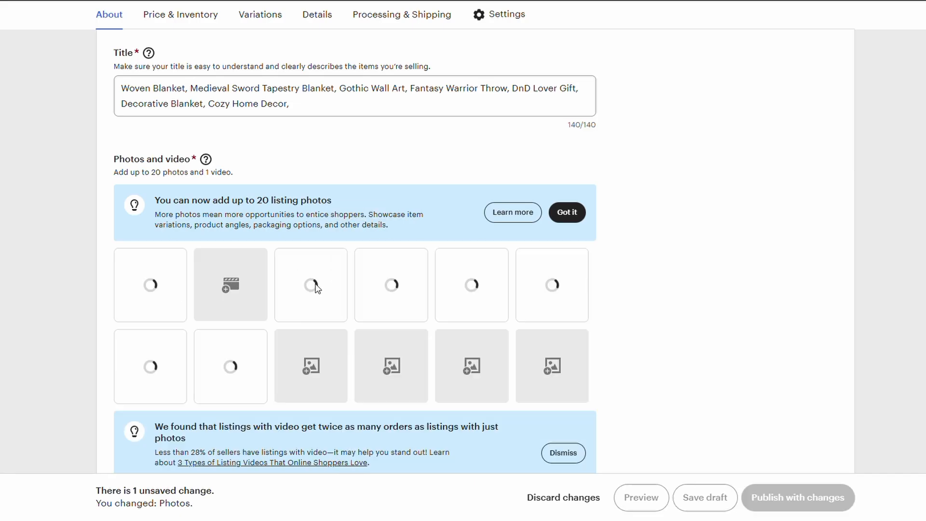